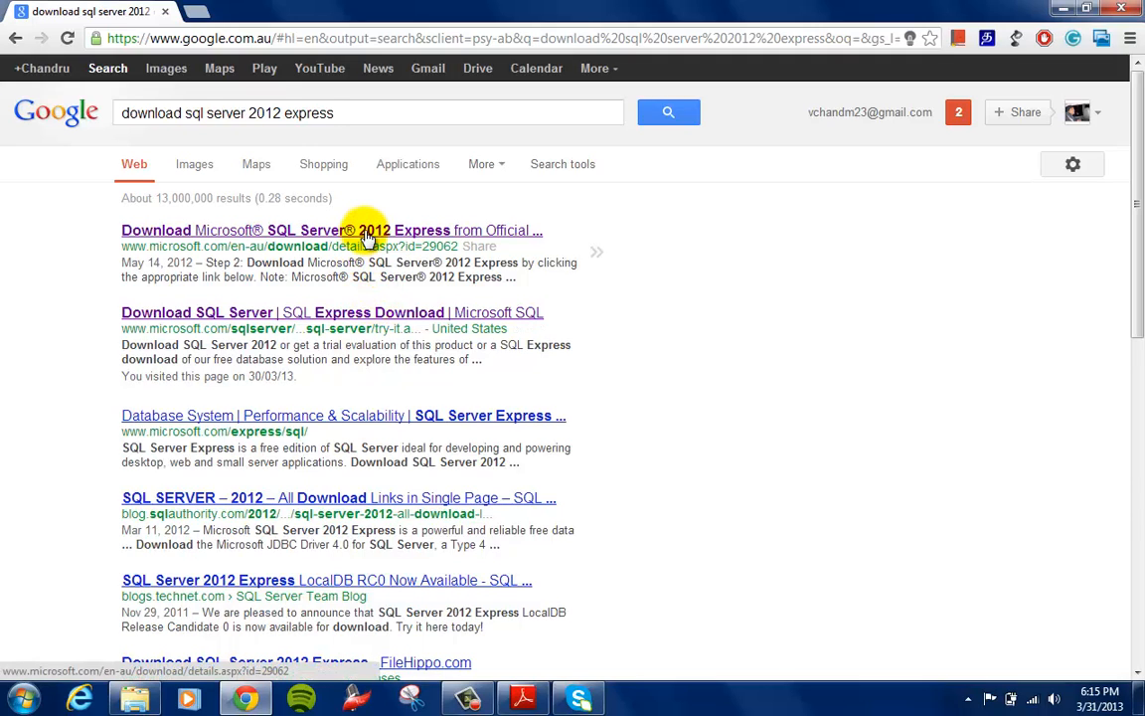
Open Microsoft's SQL Server 2012 Express download page and examine the SQLEXPR_x64_ENU.exe and SQLManagementStudio_x64_ENU.exe entries
left_click(367, 235)
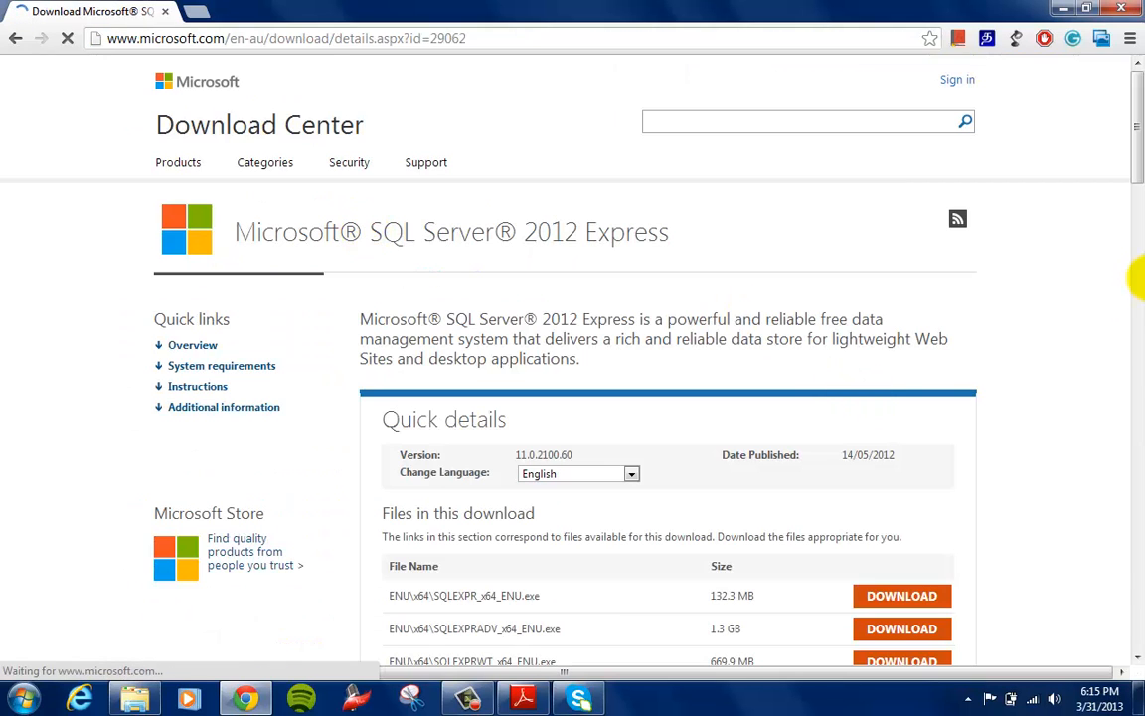
left_click_drag(1133, 141, 1138, 249)
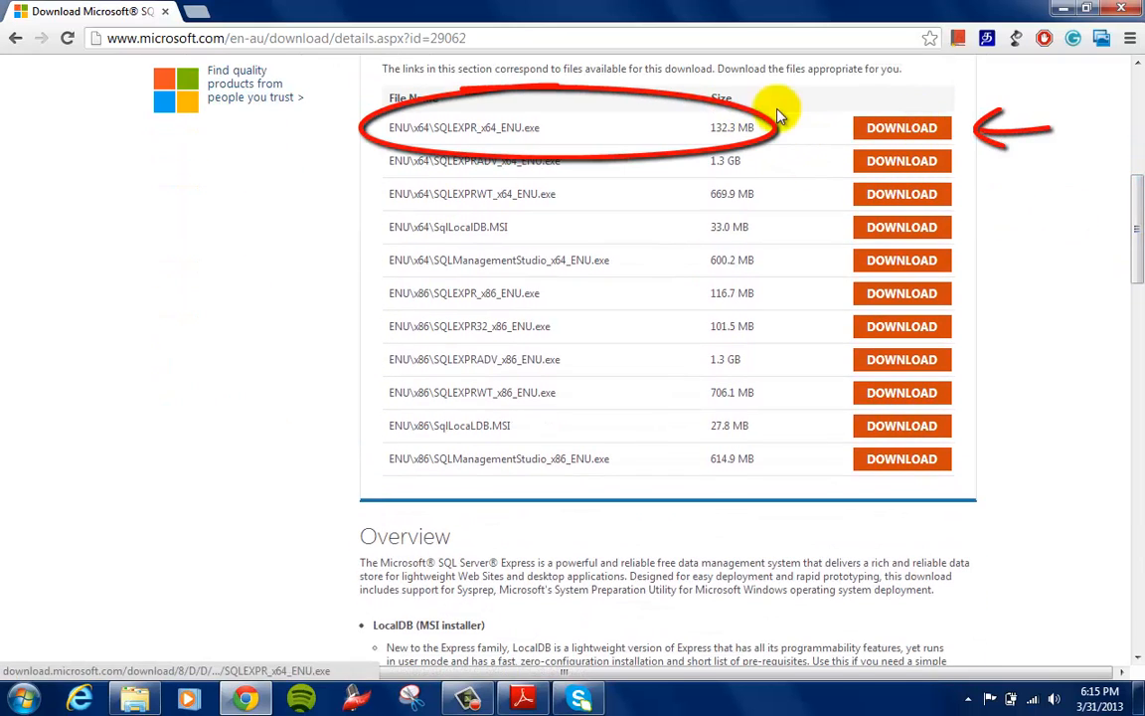
left_click_drag(383, 127, 958, 122)
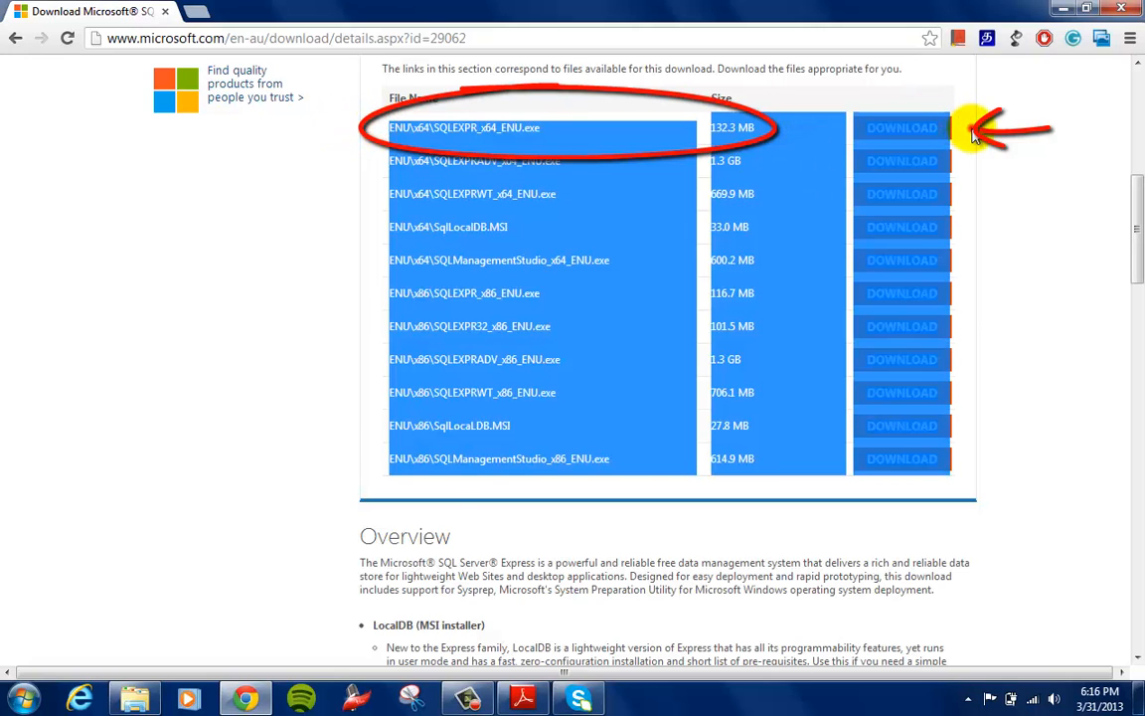
left_click(972, 137)
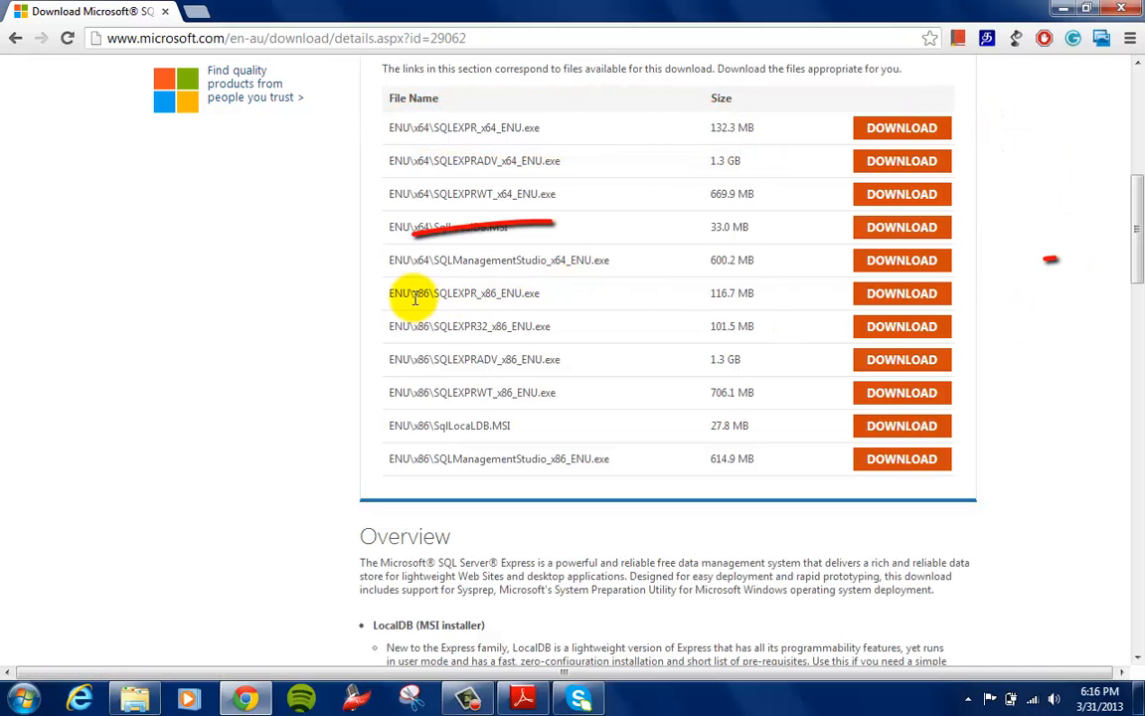
mouse_move(389, 260)
left_mouse_down()
mouse_move(672, 251)
mouse_move(792, 270)
left_mouse_up()
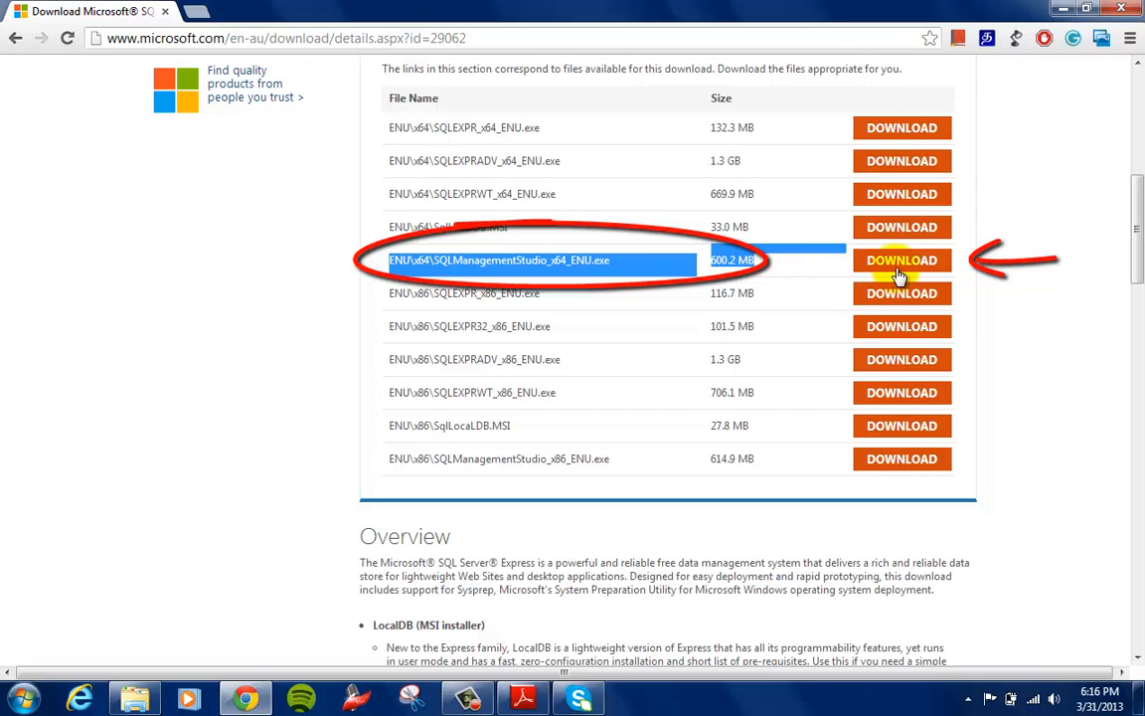
left_click_drag(627, 264, 378, 264)
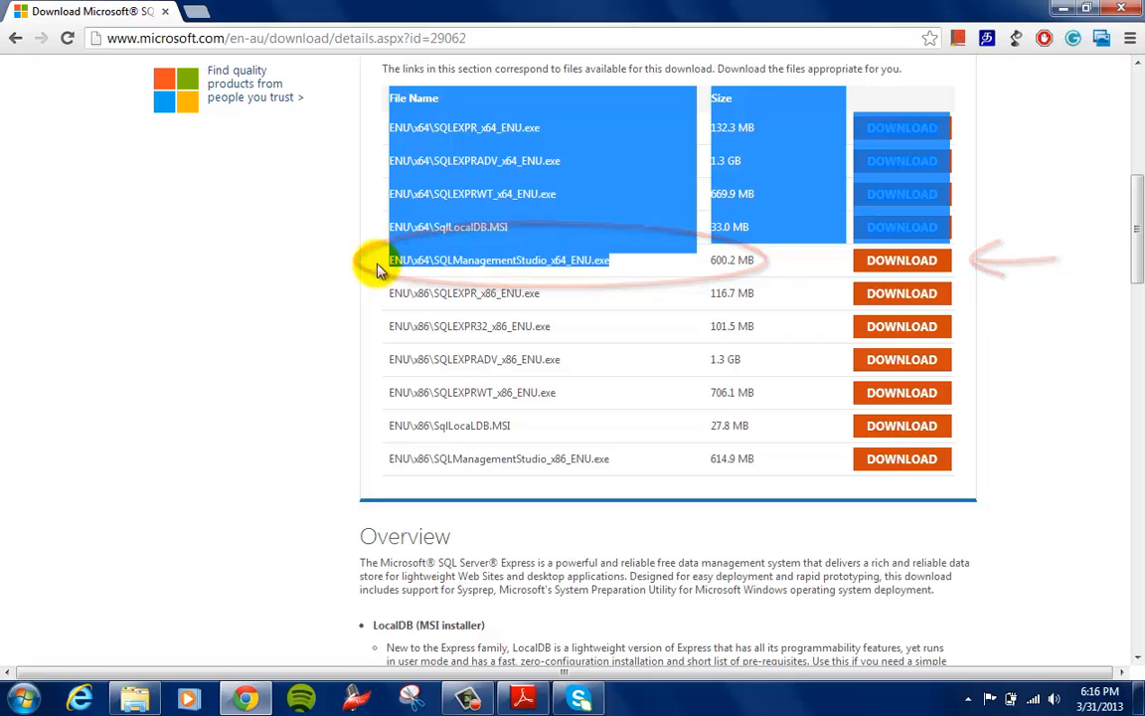
left_click(383, 214)
left_click_drag(386, 124, 545, 129)
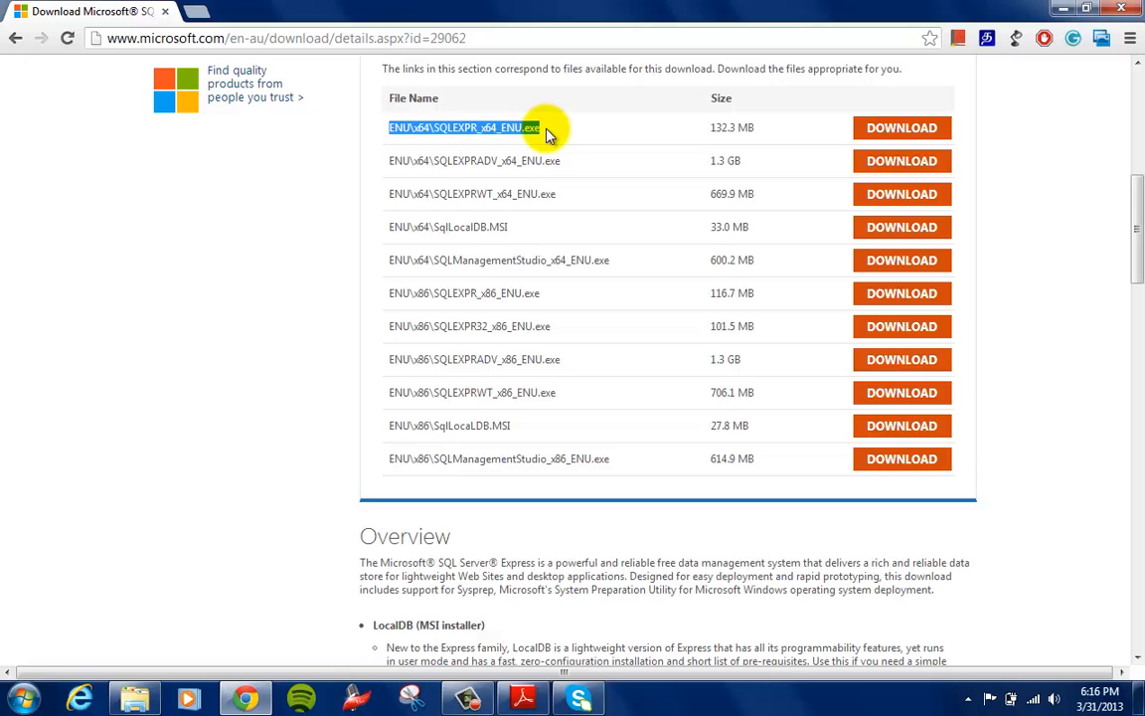
Switch to Windows Explorer, open the Downloads folder and select the SQLEXPR_x64_ENU file
left_click(132, 700)
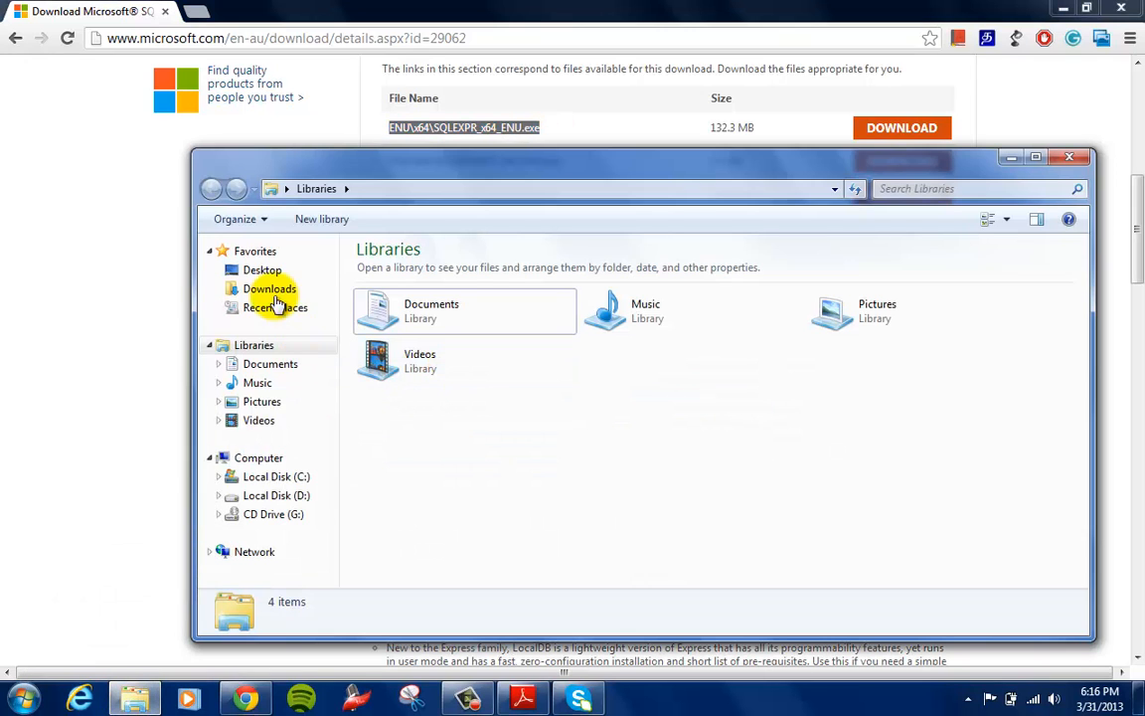
left_click(270, 293)
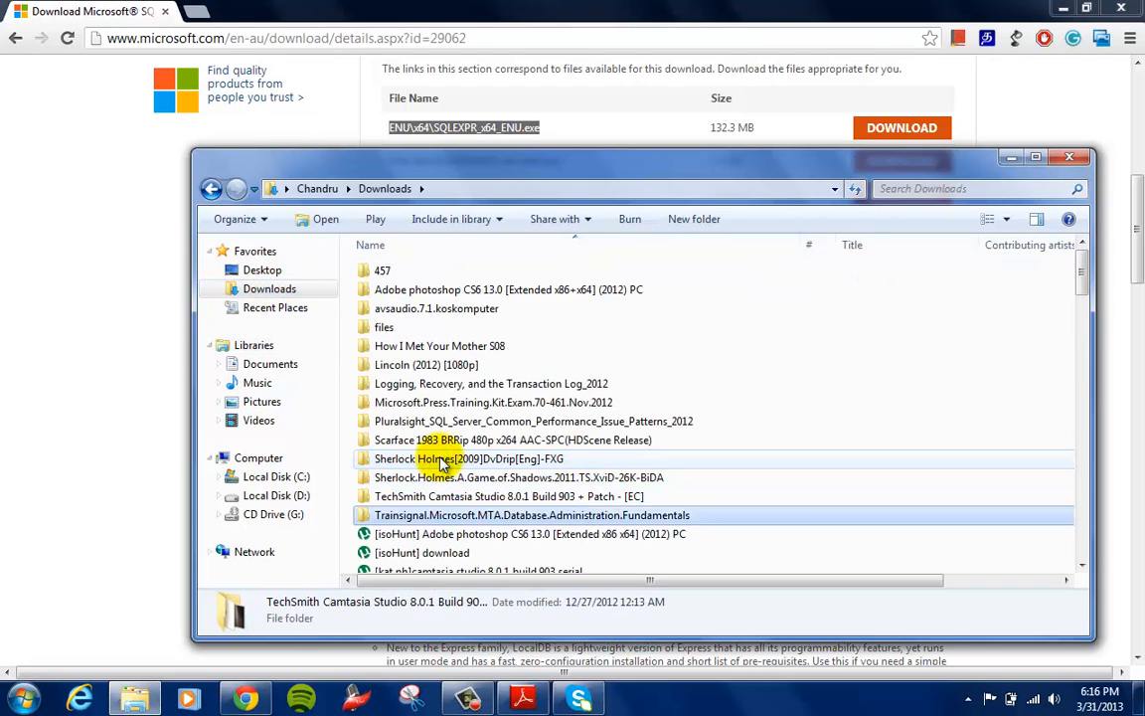
scroll(437, 463, "down", 4)
key("s")
key("Down")
key("Down")
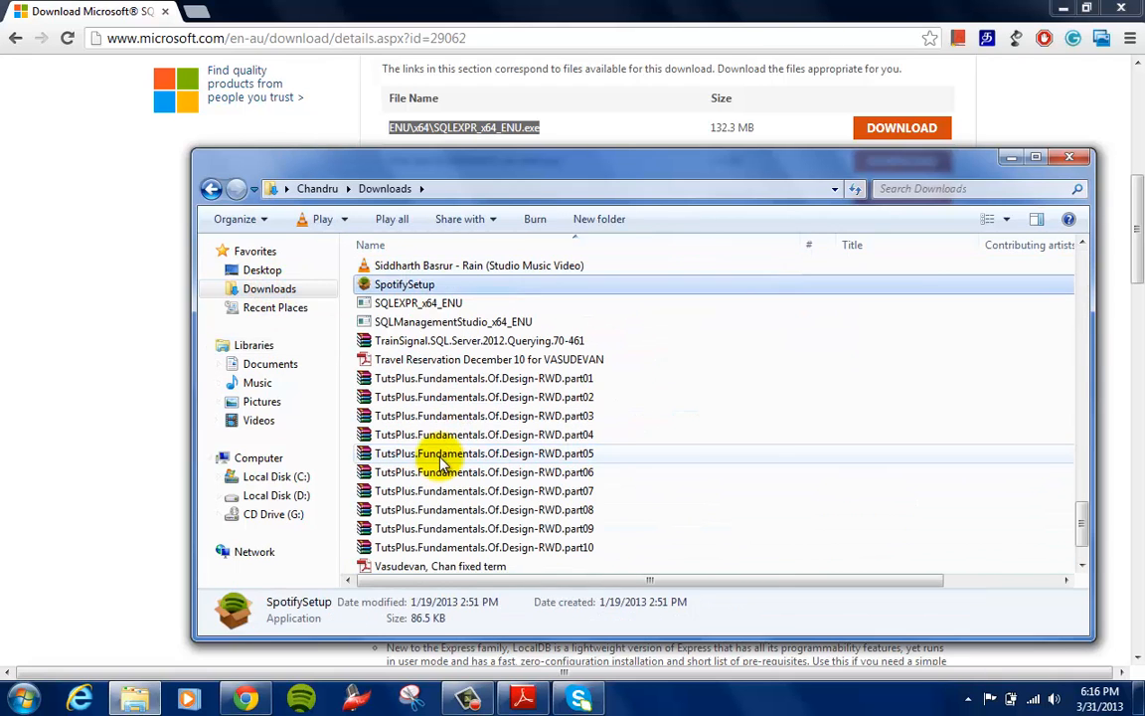
Run the SQLEXPR_x64_ENU installer, minimizing the other windows, and start a new SQL Server stand-alone installation
left_click(435, 305)
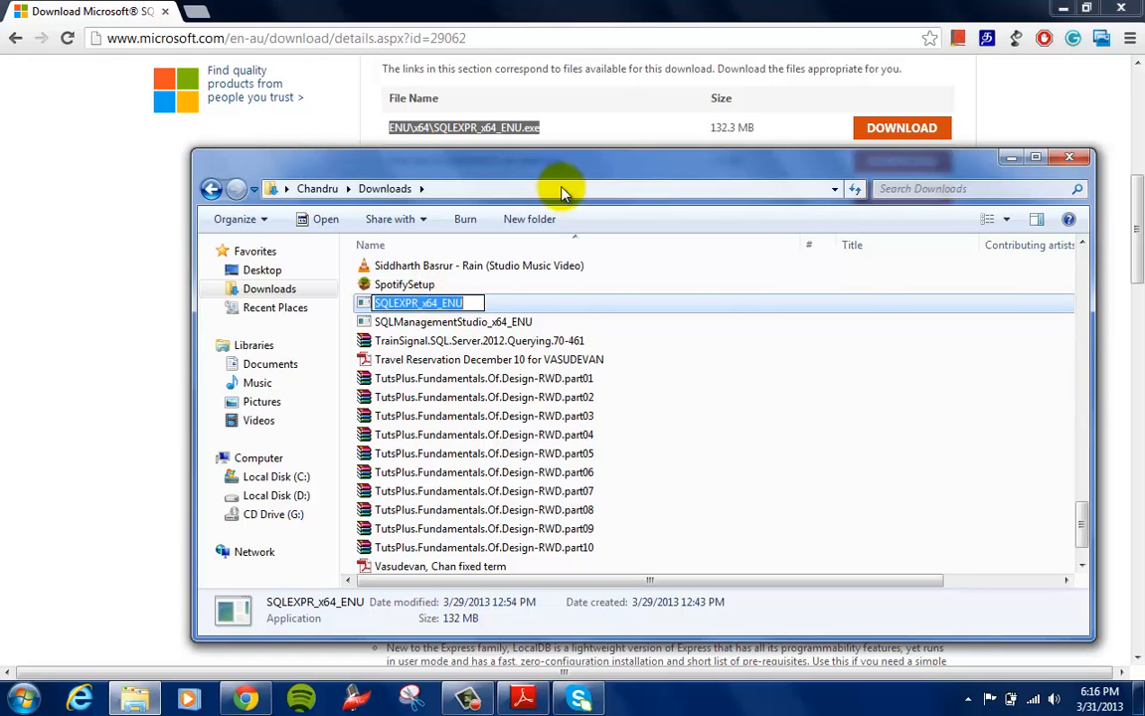
left_click(526, 321)
left_click(485, 302)
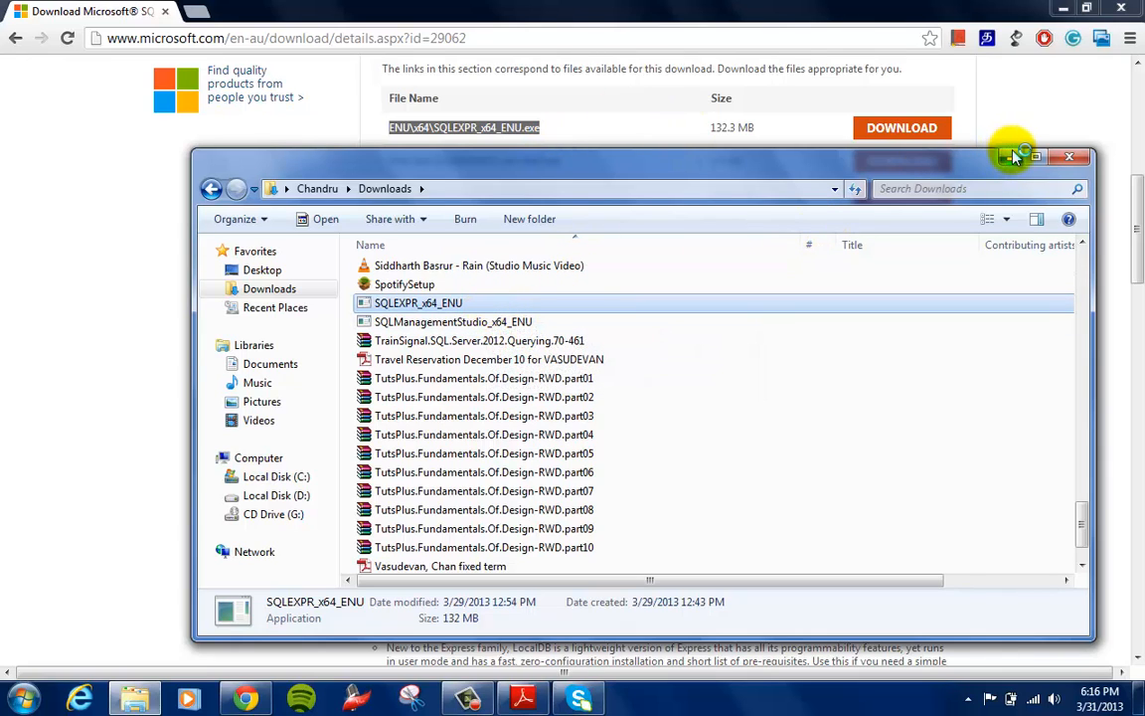
left_click(1068, 8)
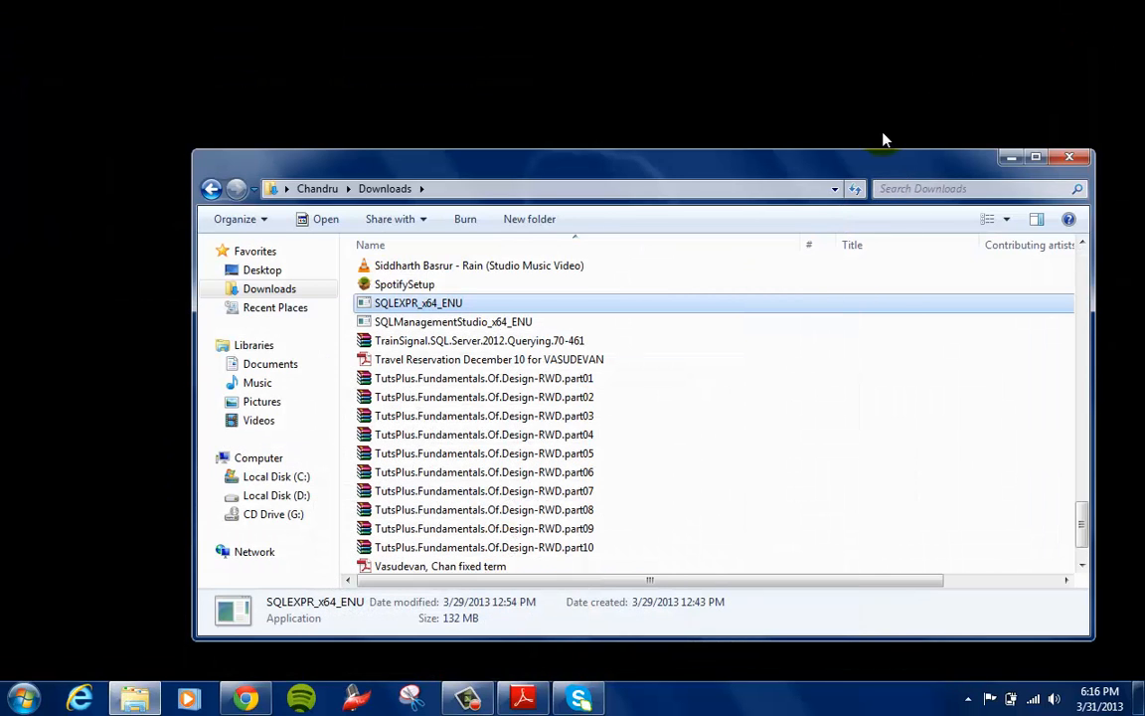
left_click(1011, 158)
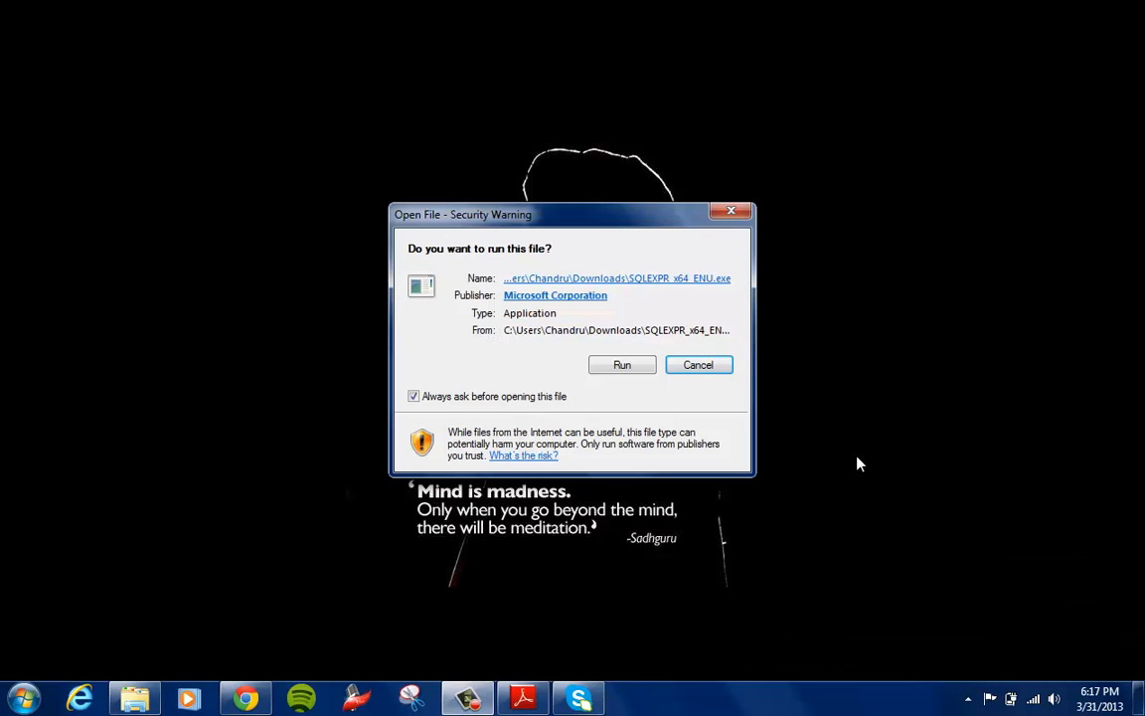
left_click(617, 366)
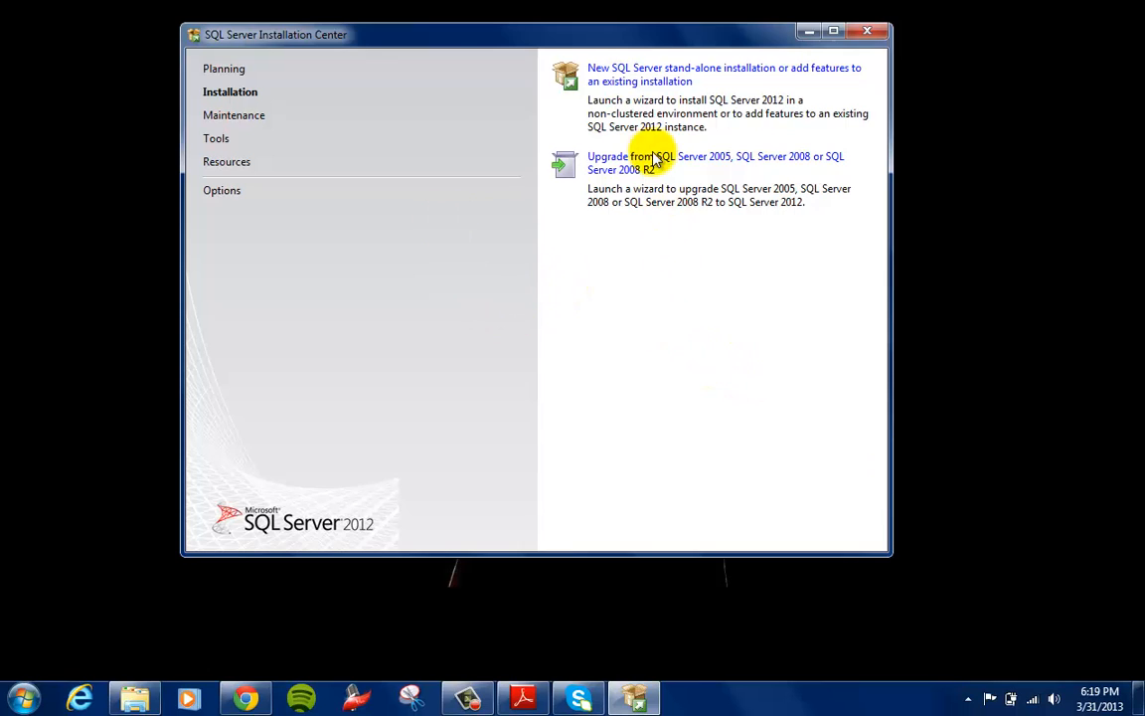
left_click(629, 88)
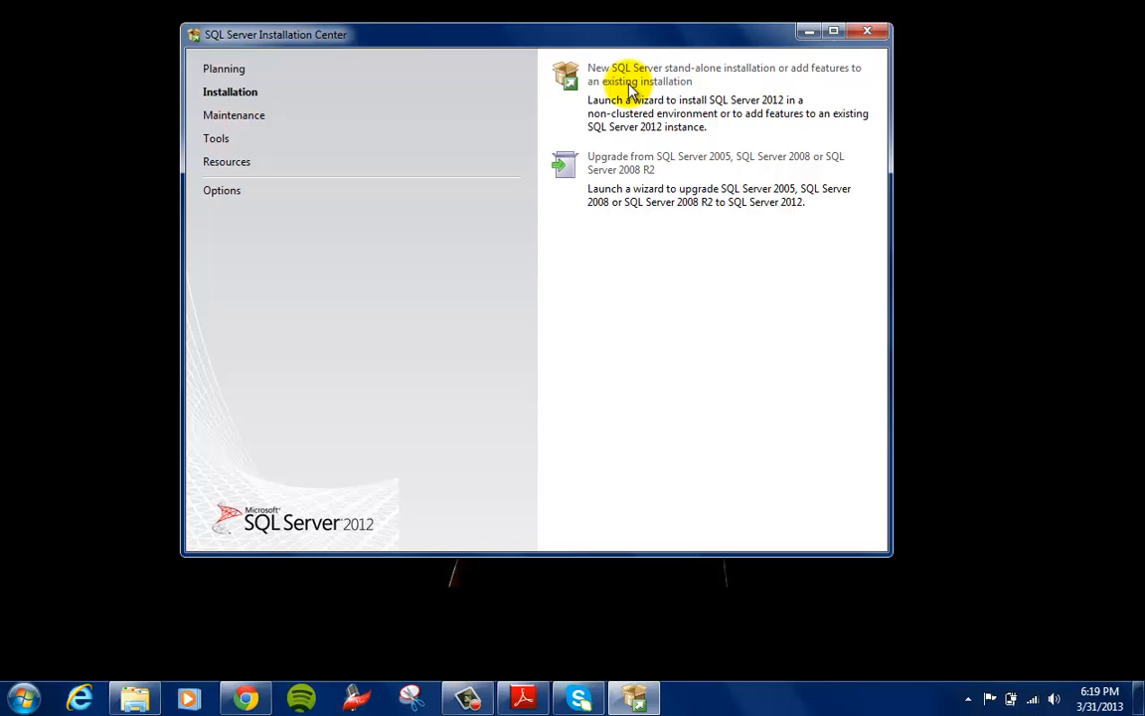
Switch to Chrome to check the SQLManagementStudio_x64_ENU.exe entry on the download page, and minimize the browser
left_click(246, 699)
left_click(147, 10)
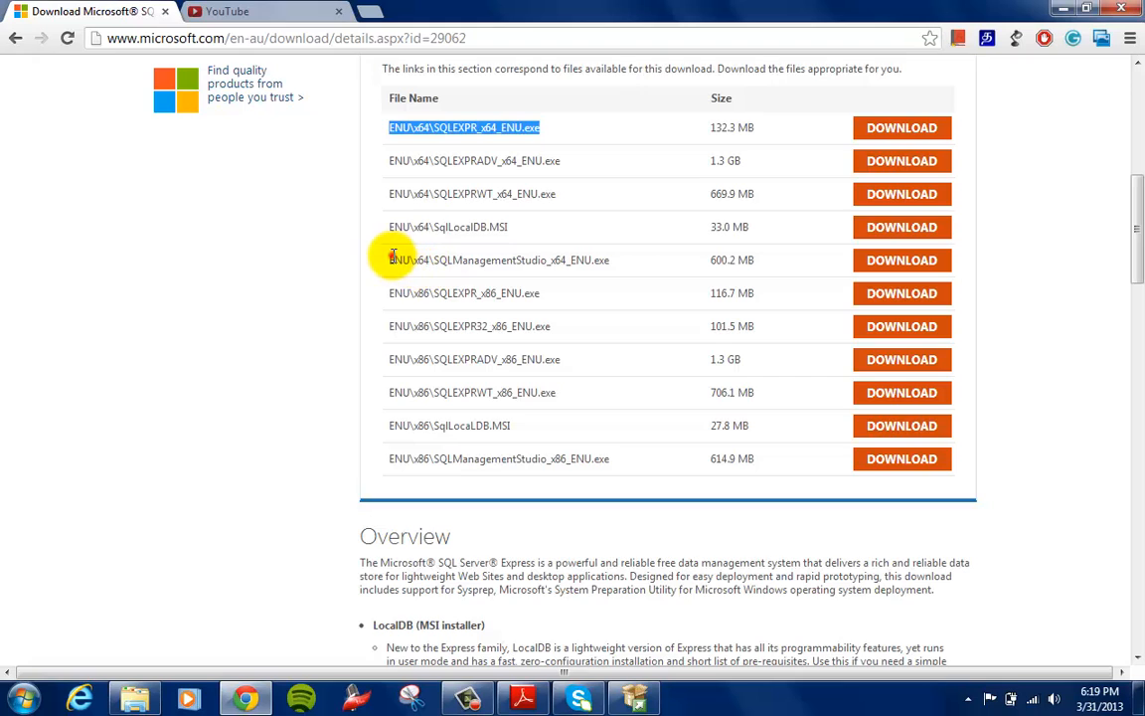
left_click_drag(393, 258, 654, 273)
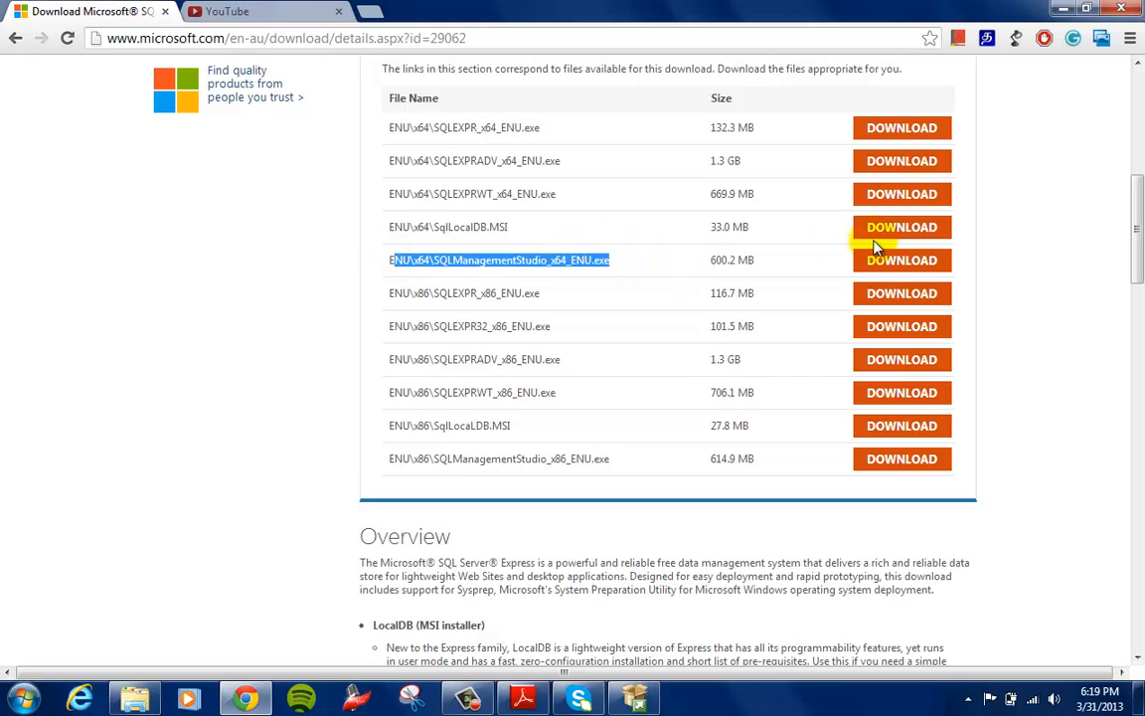
left_click(1061, 11)
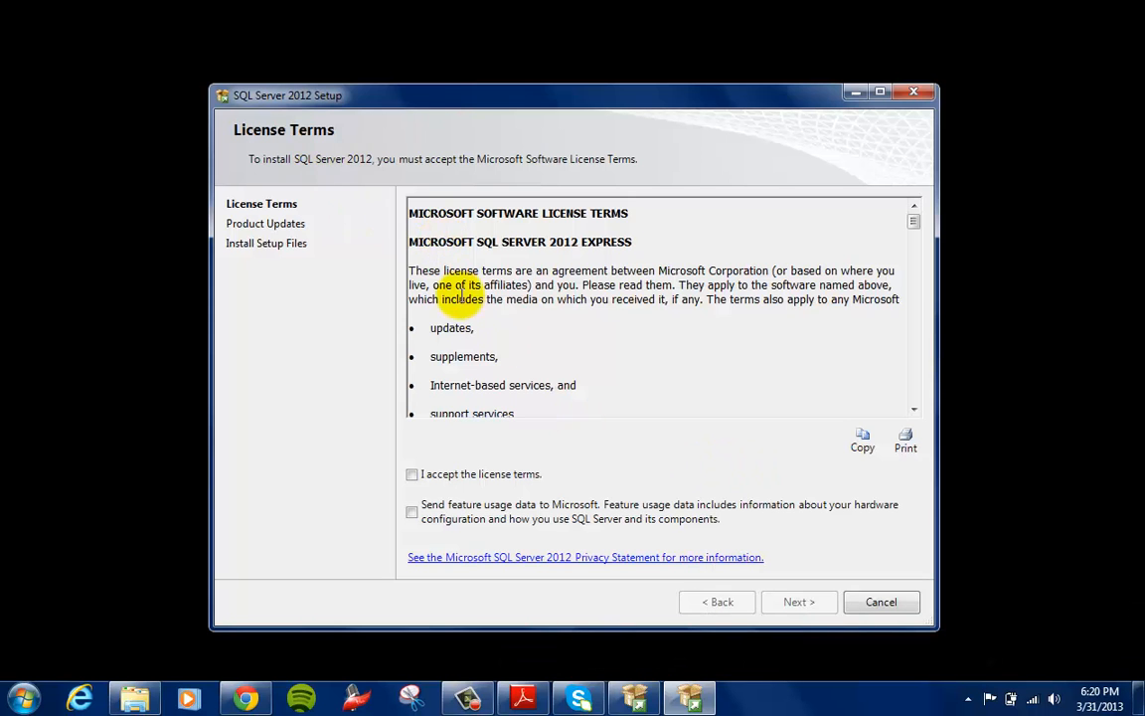
Accept the license terms and continue past the product updates page with SQL Server product updates included
left_click(412, 474)
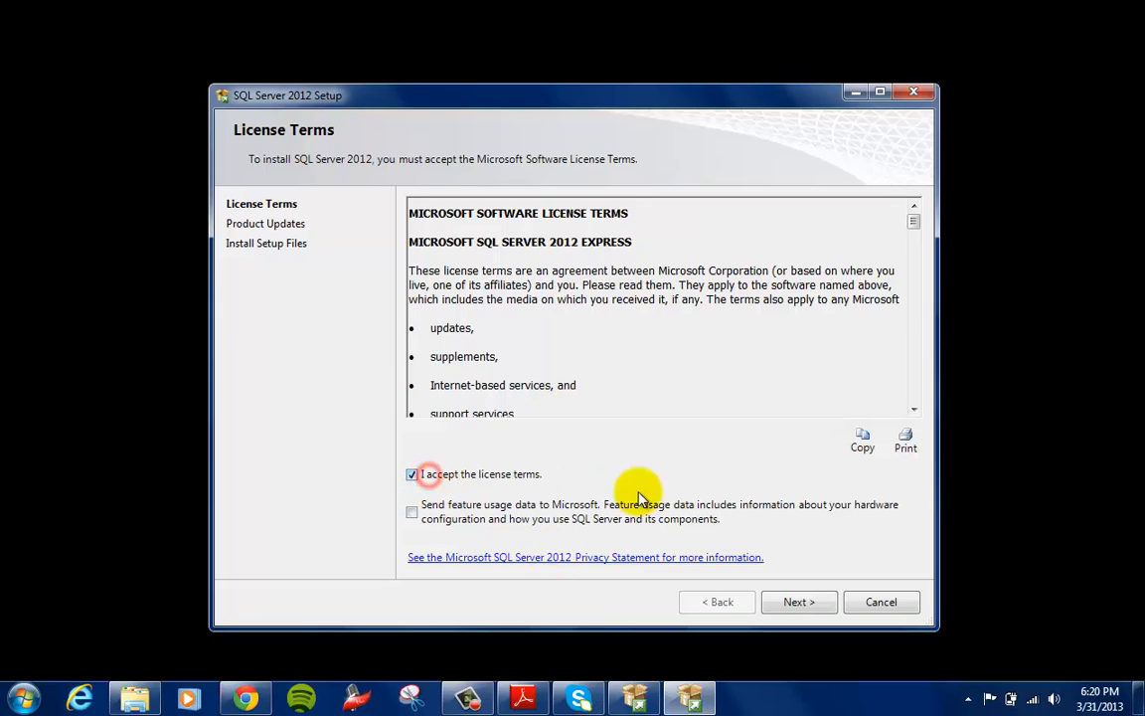
left_click(803, 603)
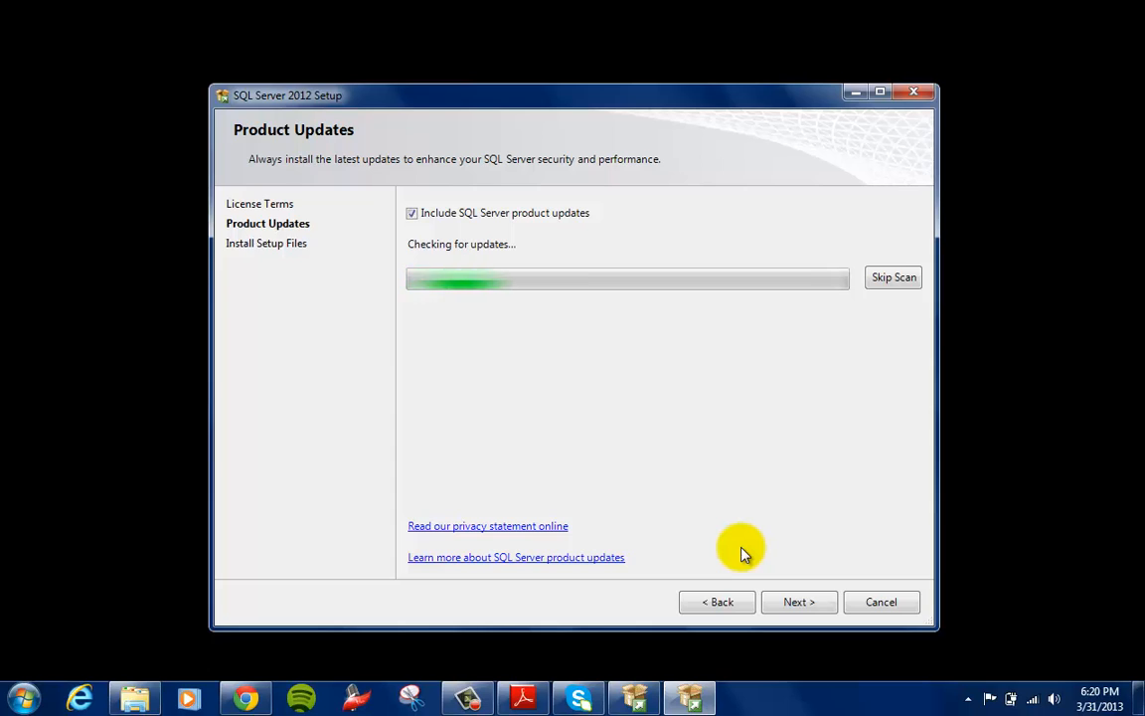
left_click(440, 215)
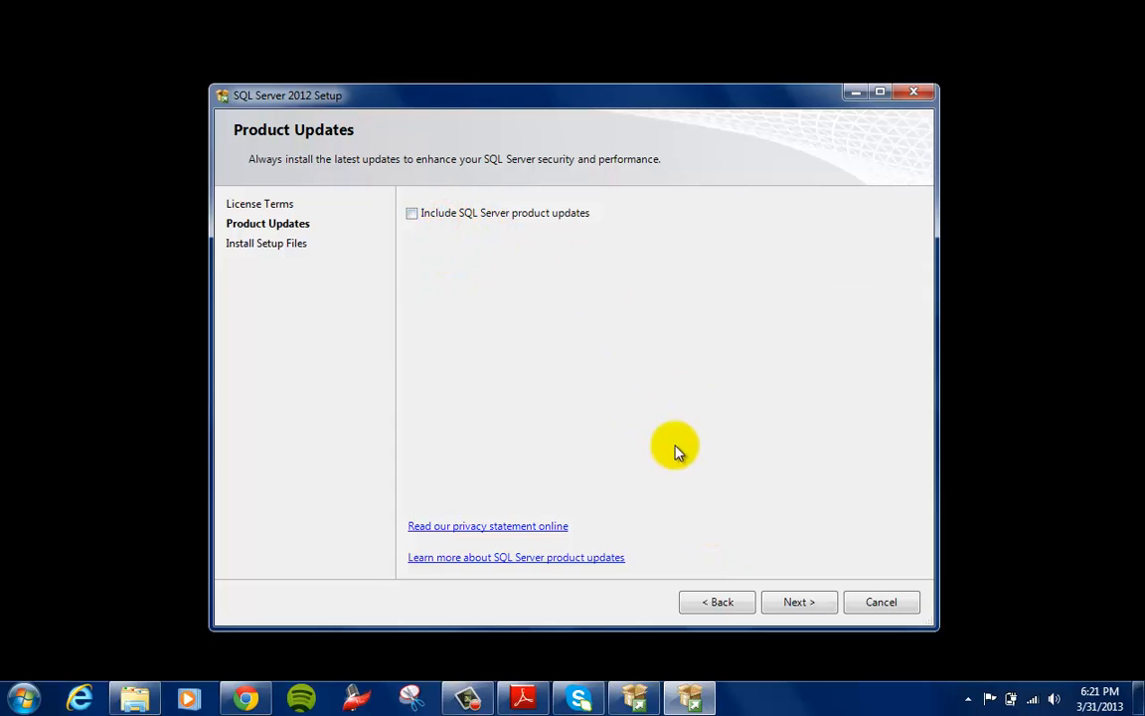
left_click(450, 217)
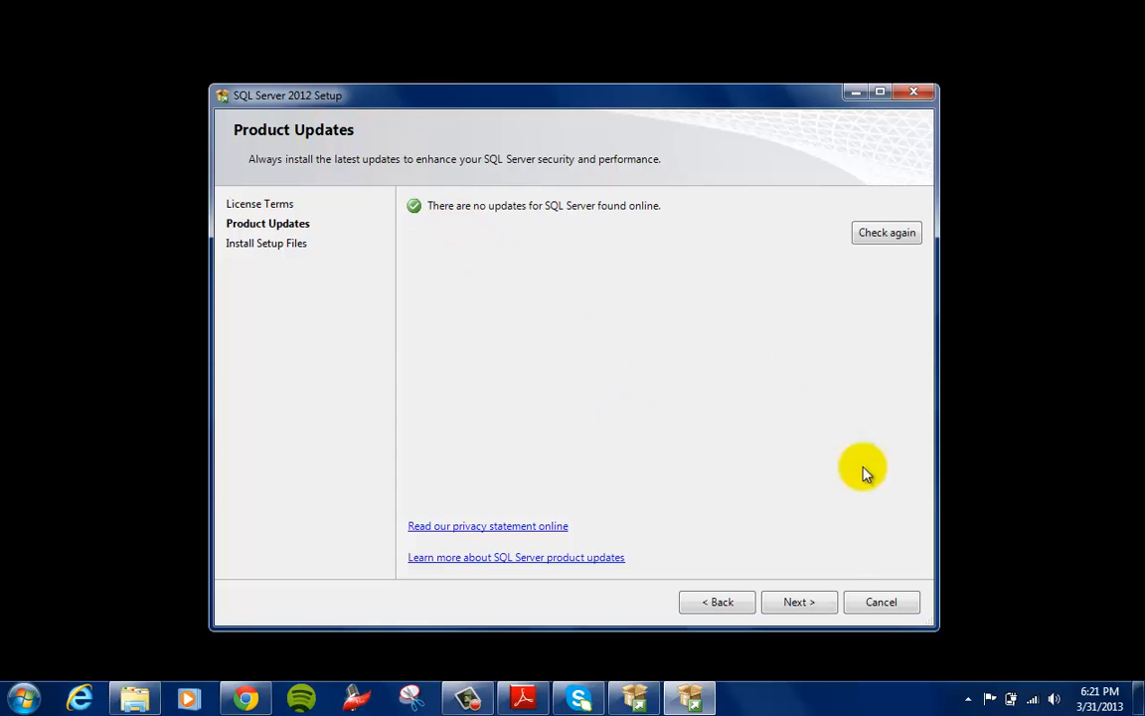
left_click(796, 609)
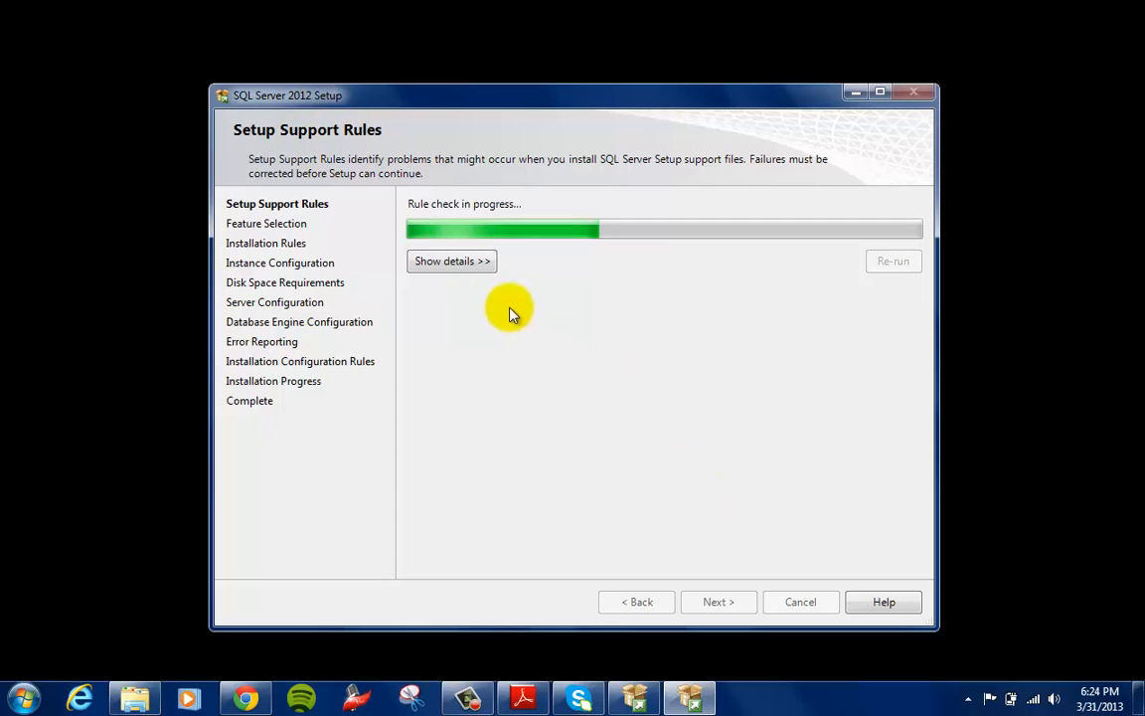
Show the setup rule check details, select all Express features and continue to the instance configuration
left_click(473, 260)
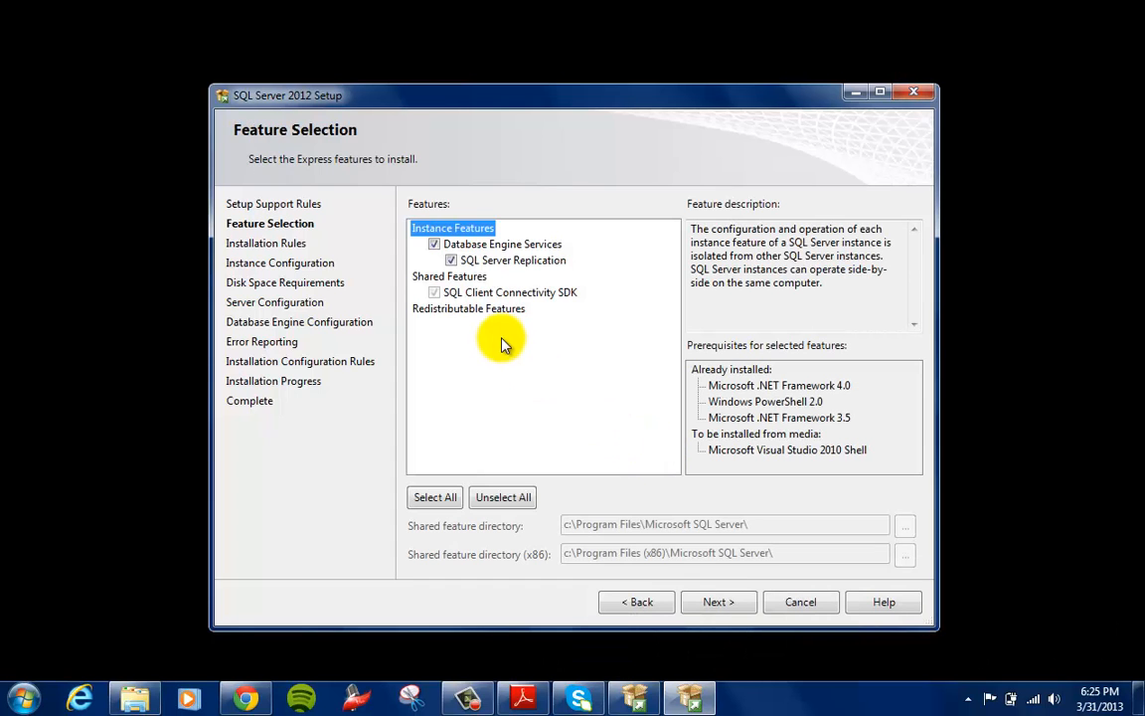
left_click(443, 503)
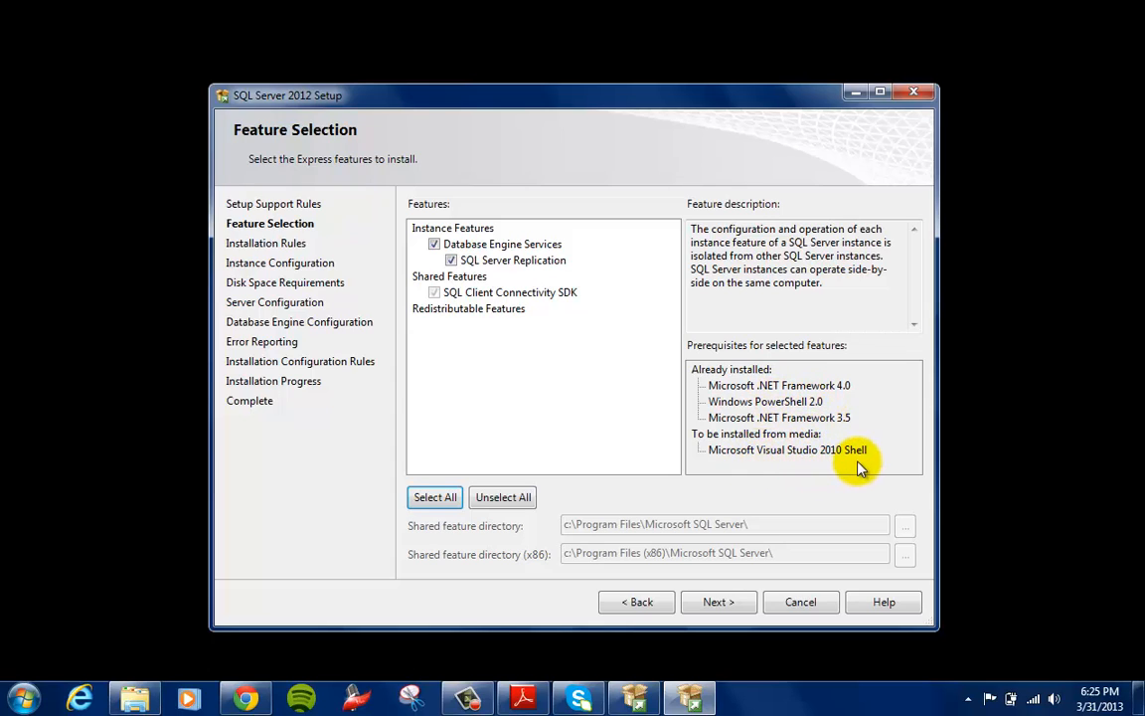
left_click(720, 602)
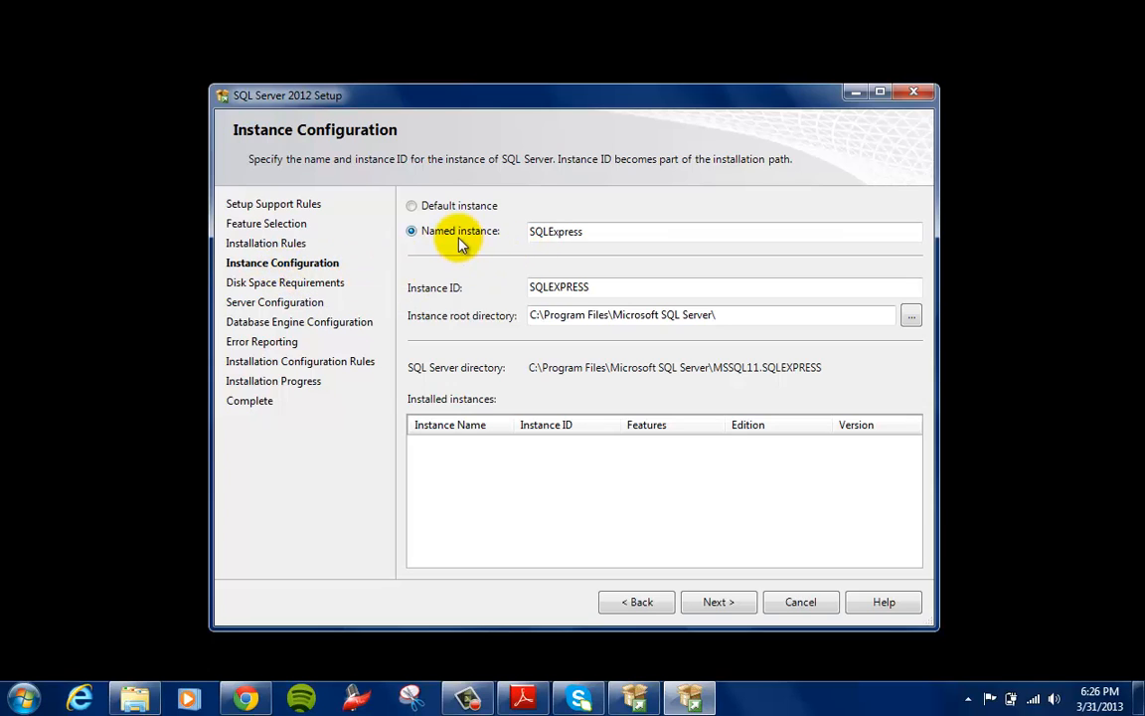
Name the instance SQL2012 and switch the configuration to the default instance
double_click(597, 231)
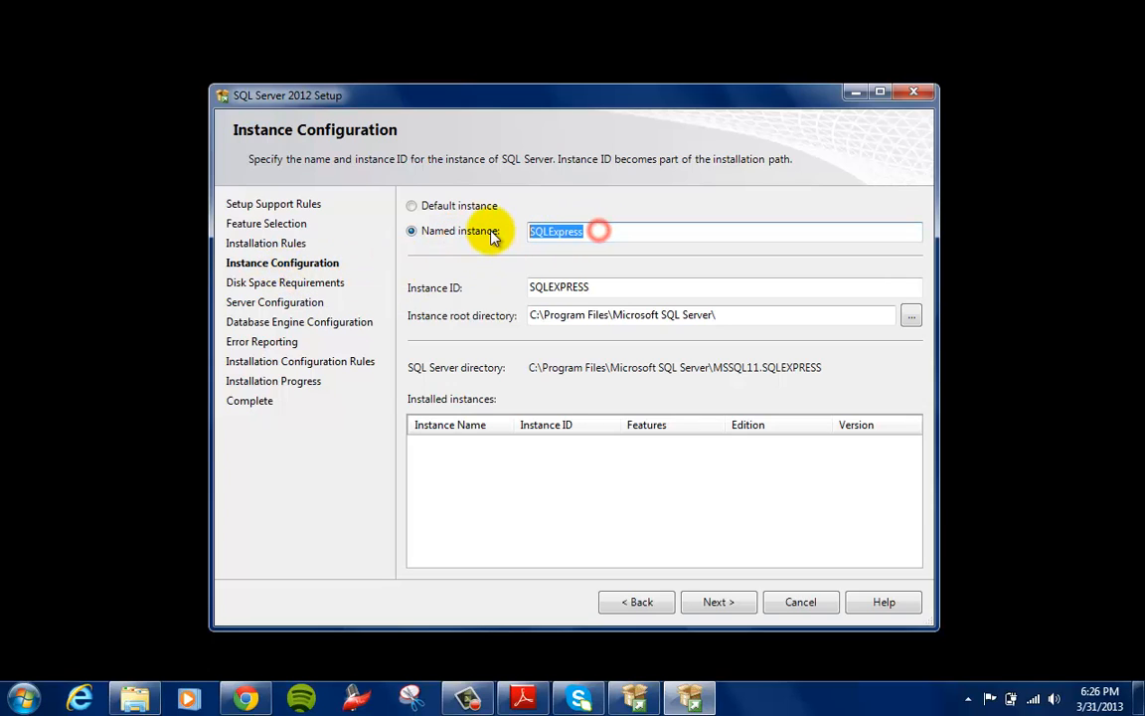
type("SQL2012")
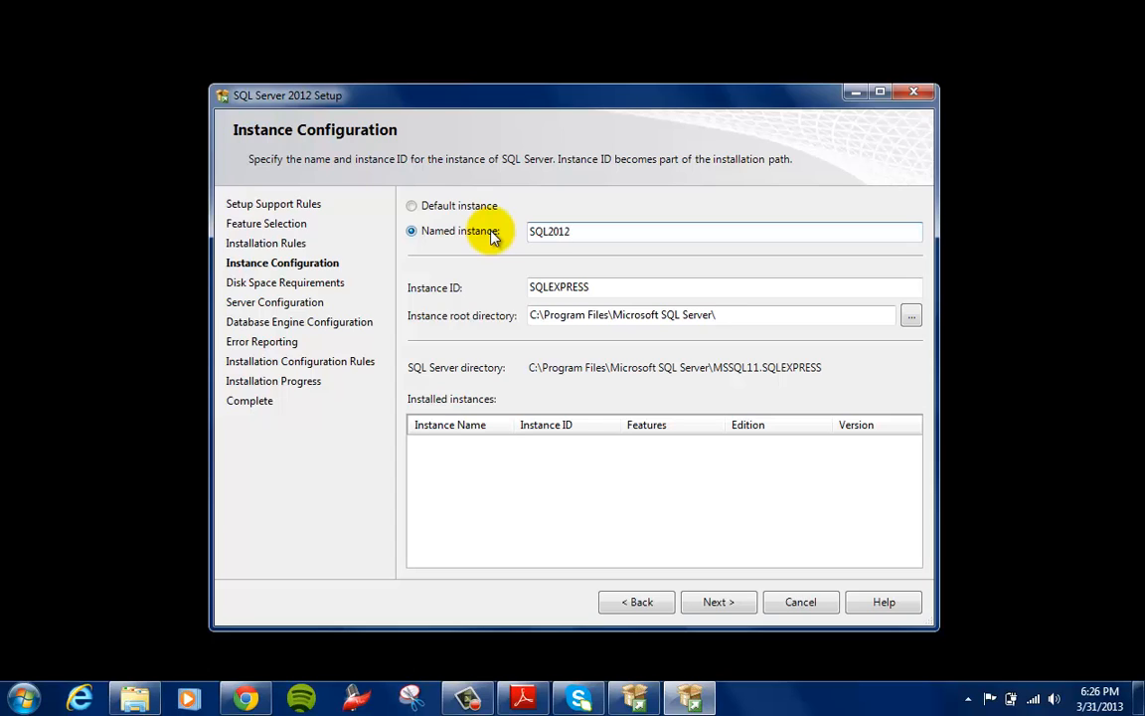
key("Tab")
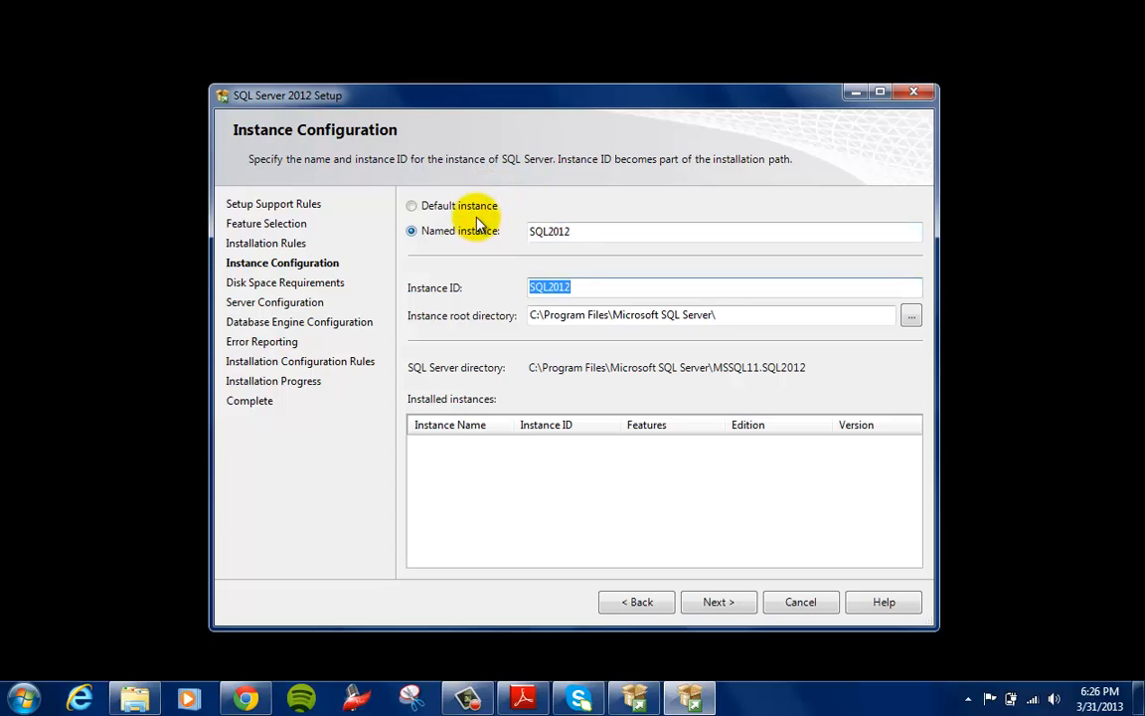
left_click(473, 211)
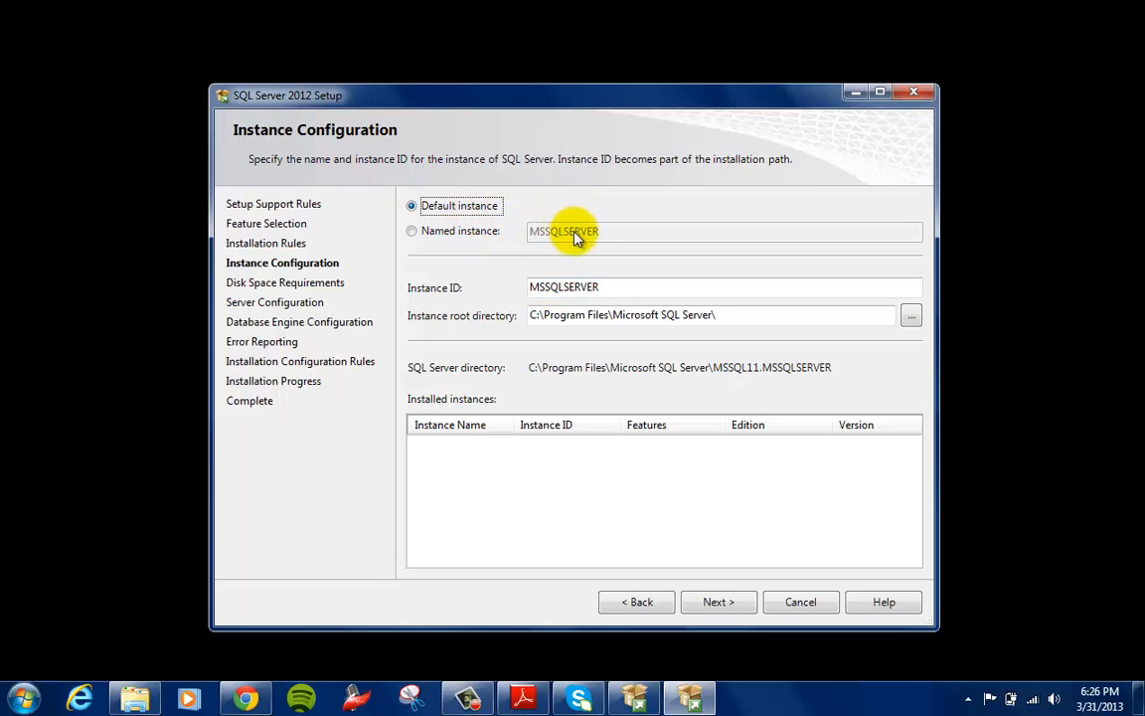
double_click(602, 287)
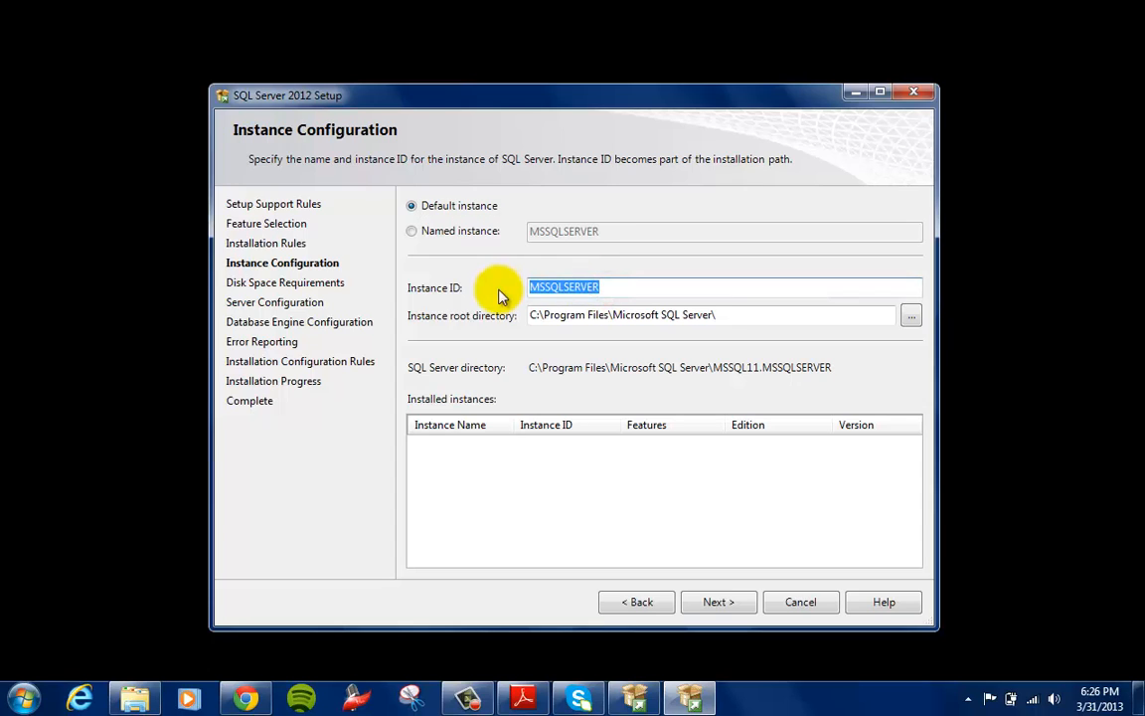
Choose a named instance called SQL2012 and continue to the server configuration page
left_click(412, 230)
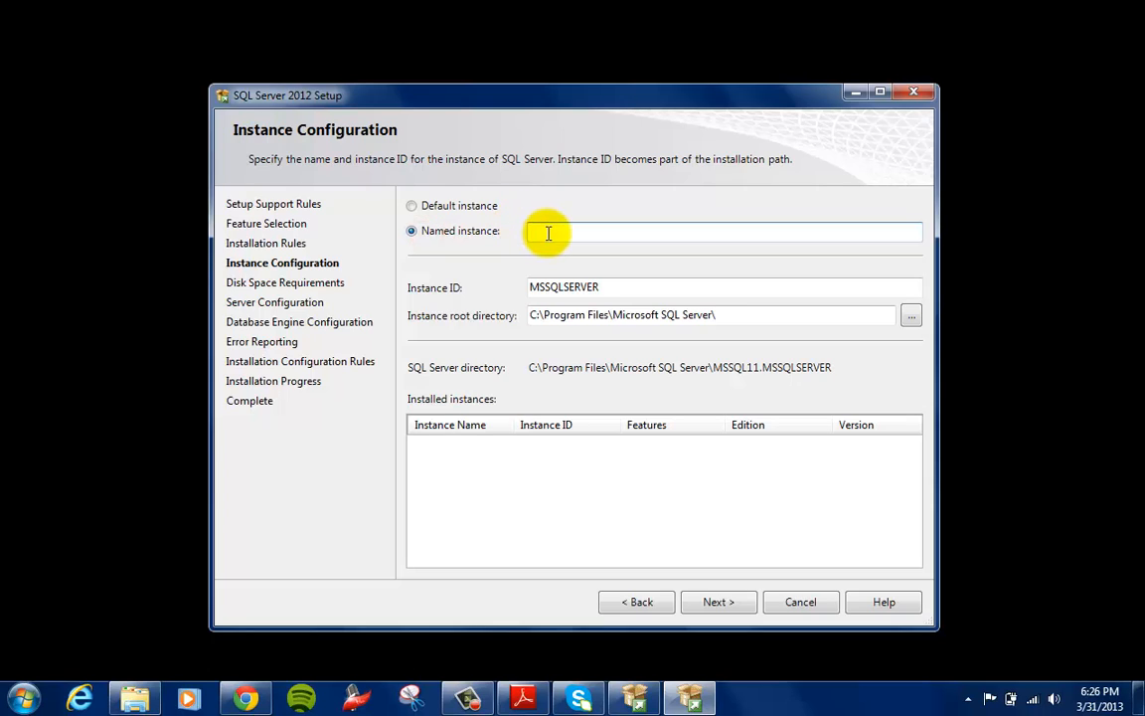
type("SQL2012")
key("Tab")
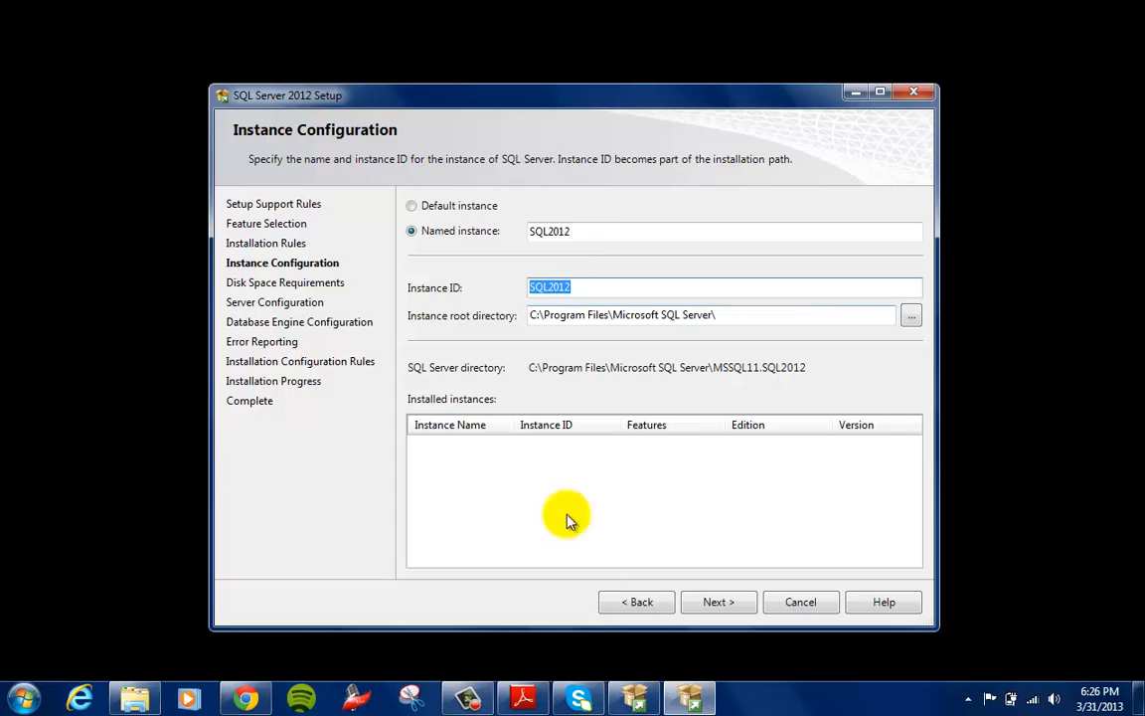
left_click(742, 602)
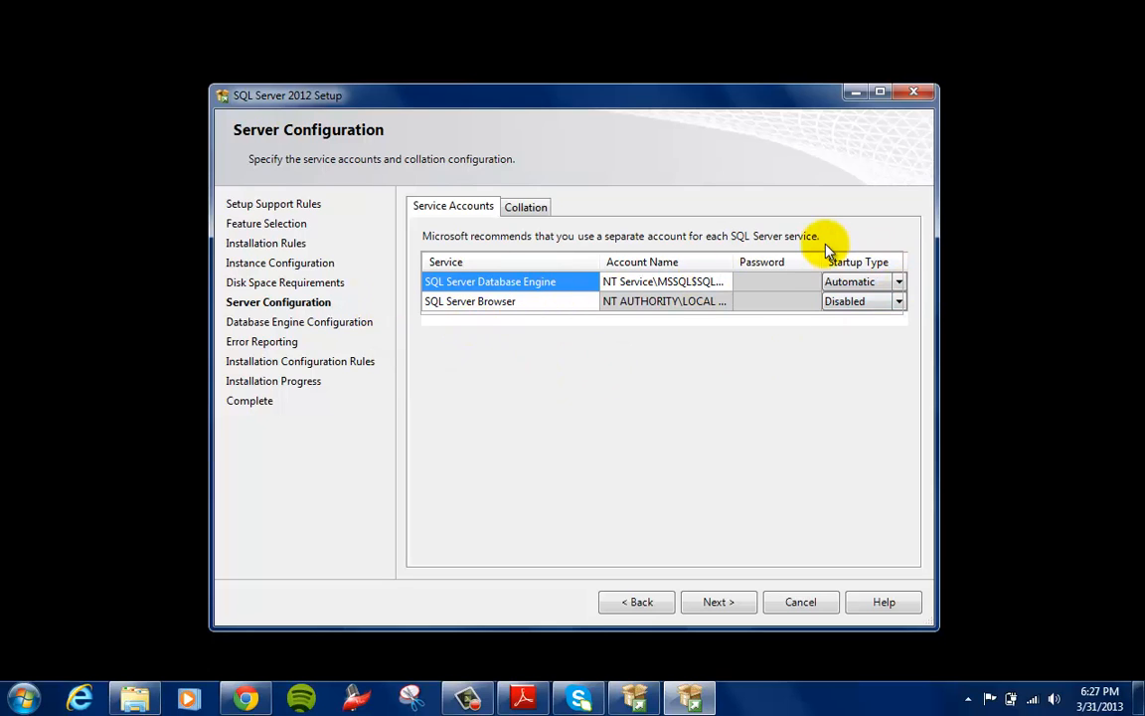
Check the collation, continue to the database engine configuration and choose Windows authentication mode
left_click(532, 207)
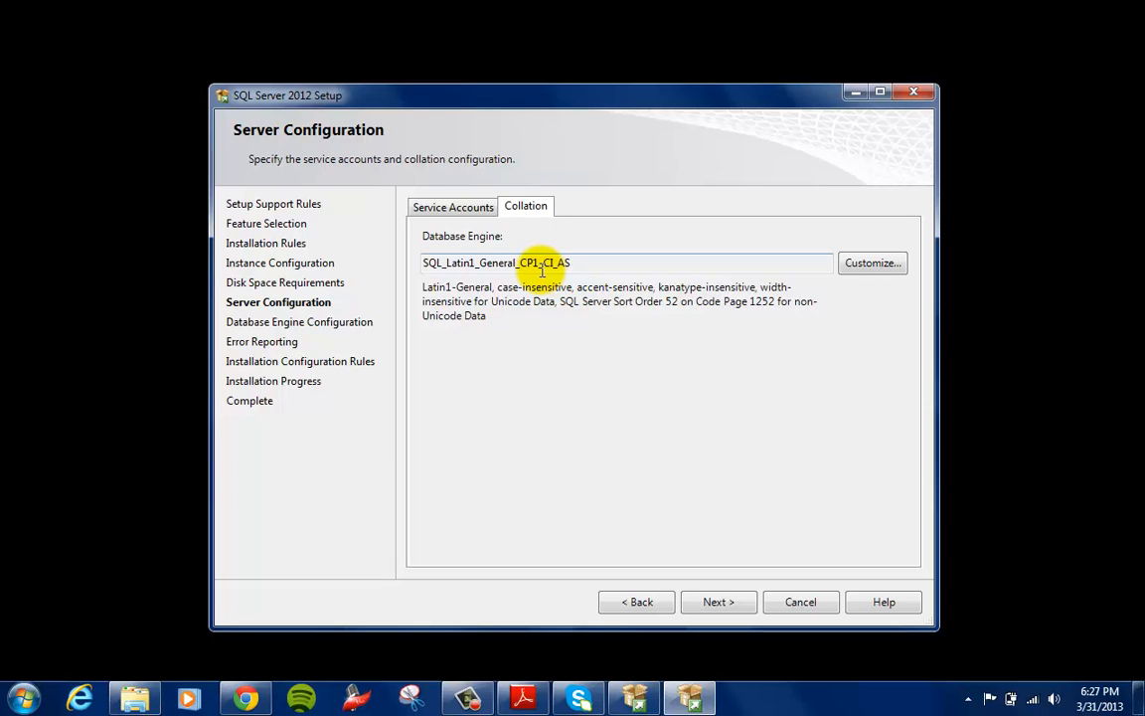
left_click(458, 208)
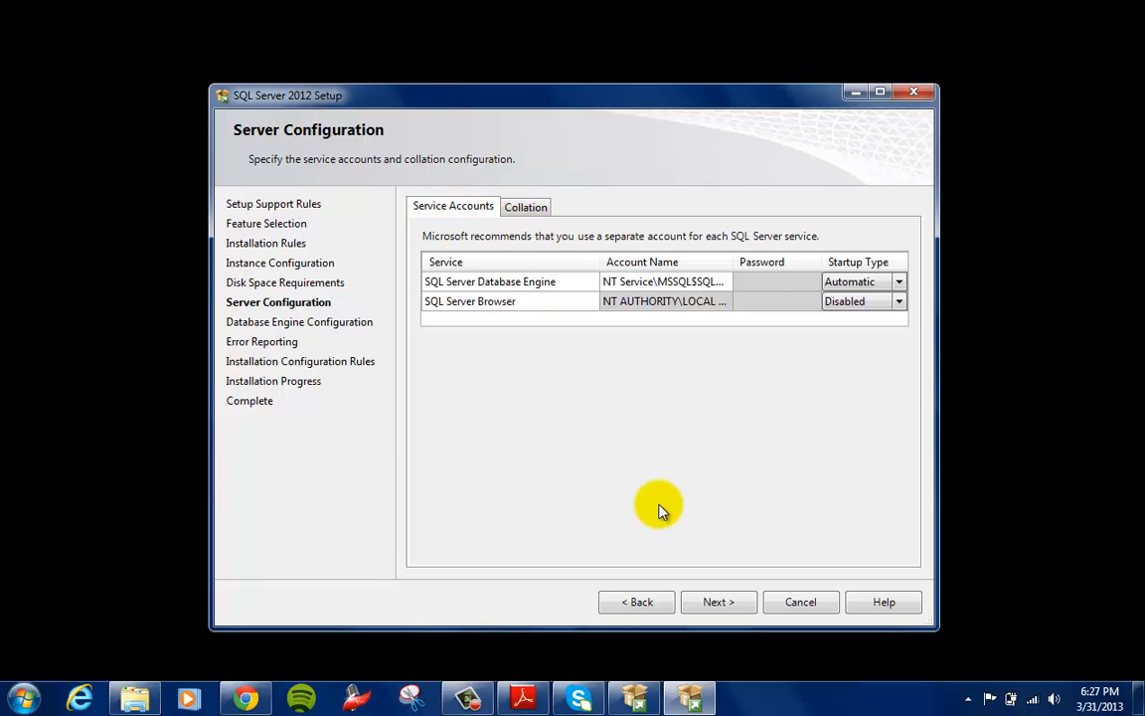
left_click(719, 606)
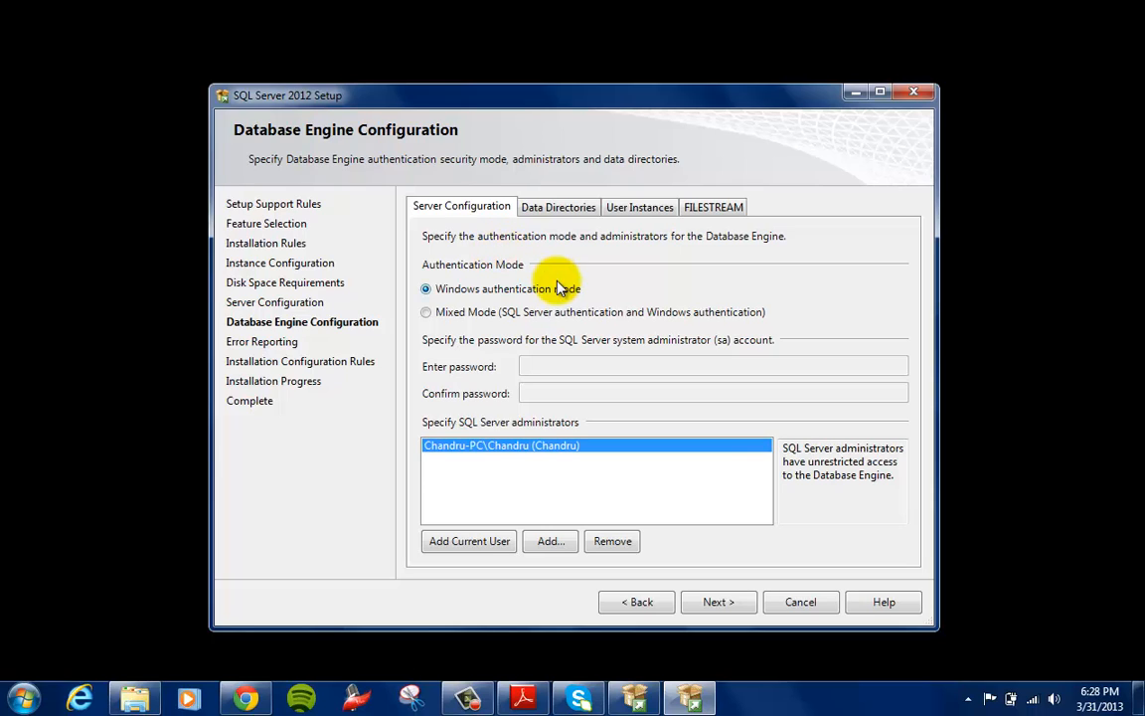
left_click(505, 314)
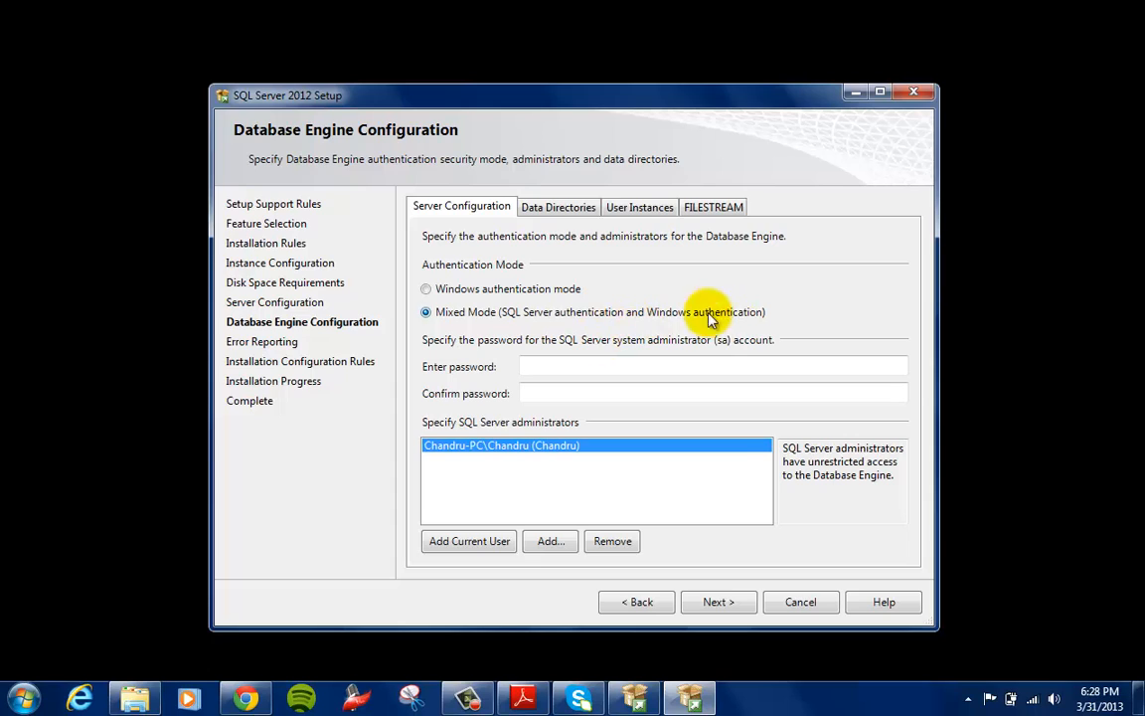
left_click(473, 295)
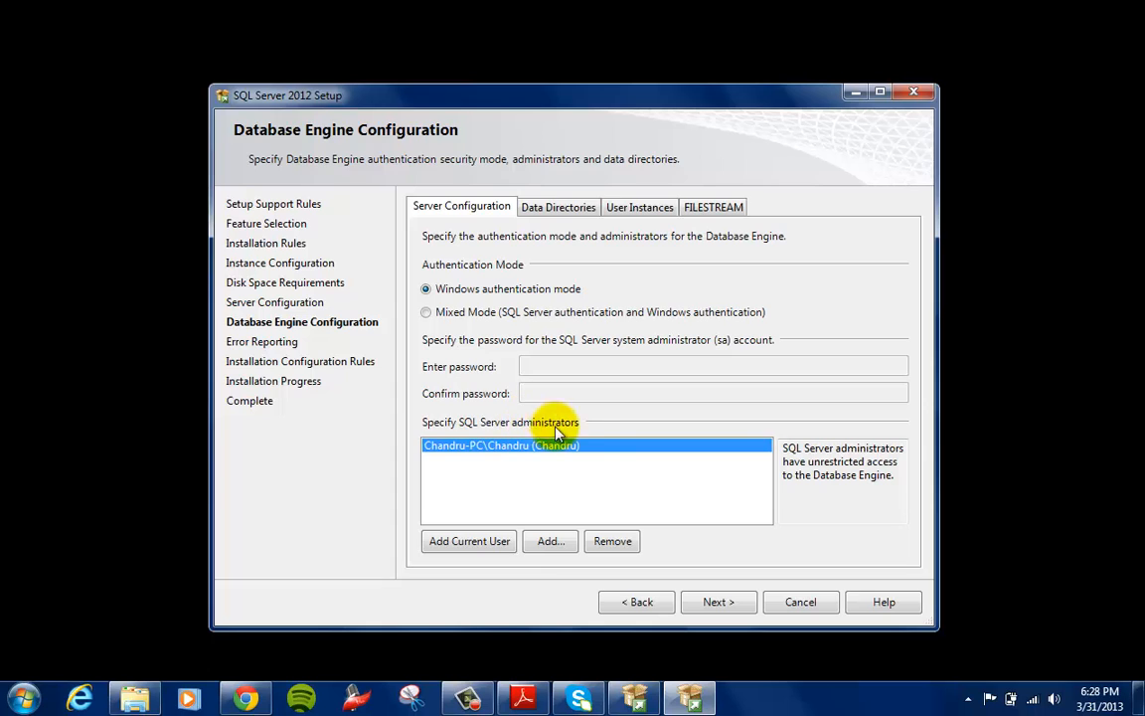
left_click(553, 542)
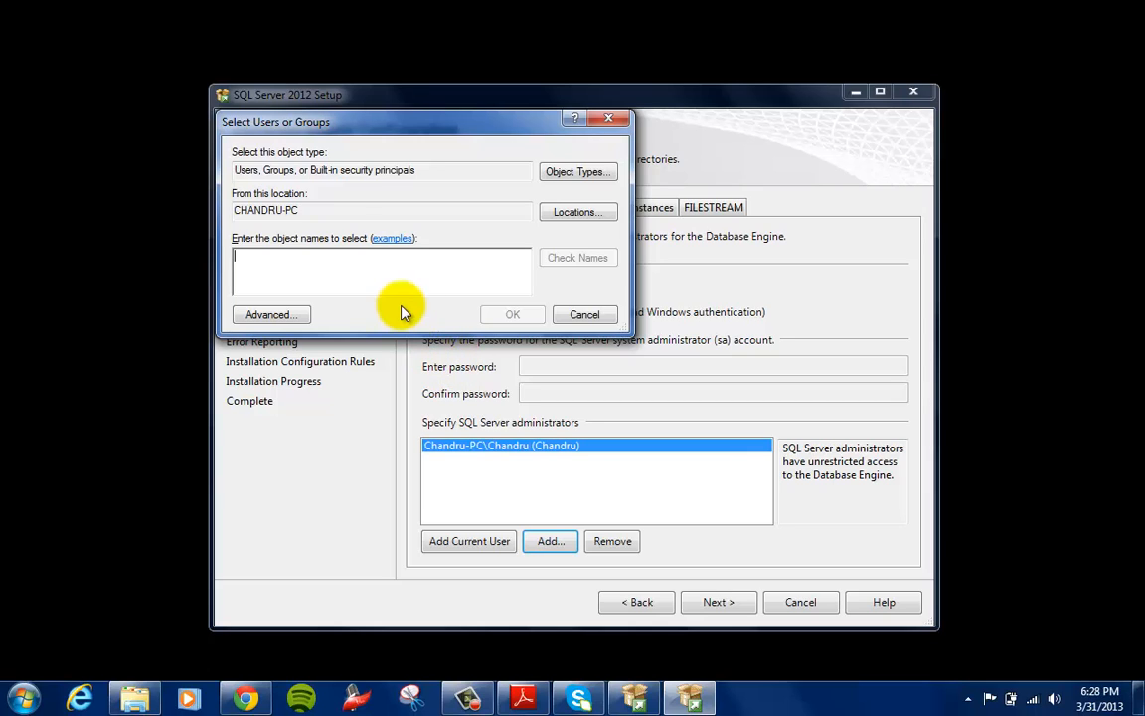
left_click(447, 288)
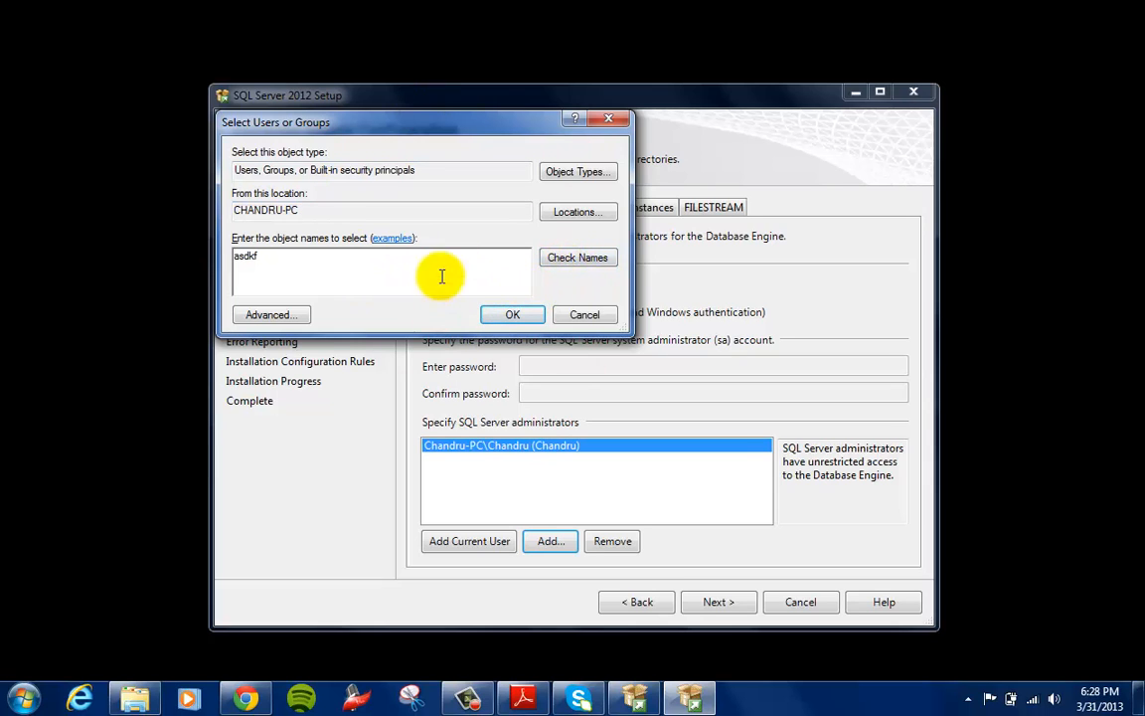
left_click(583, 316)
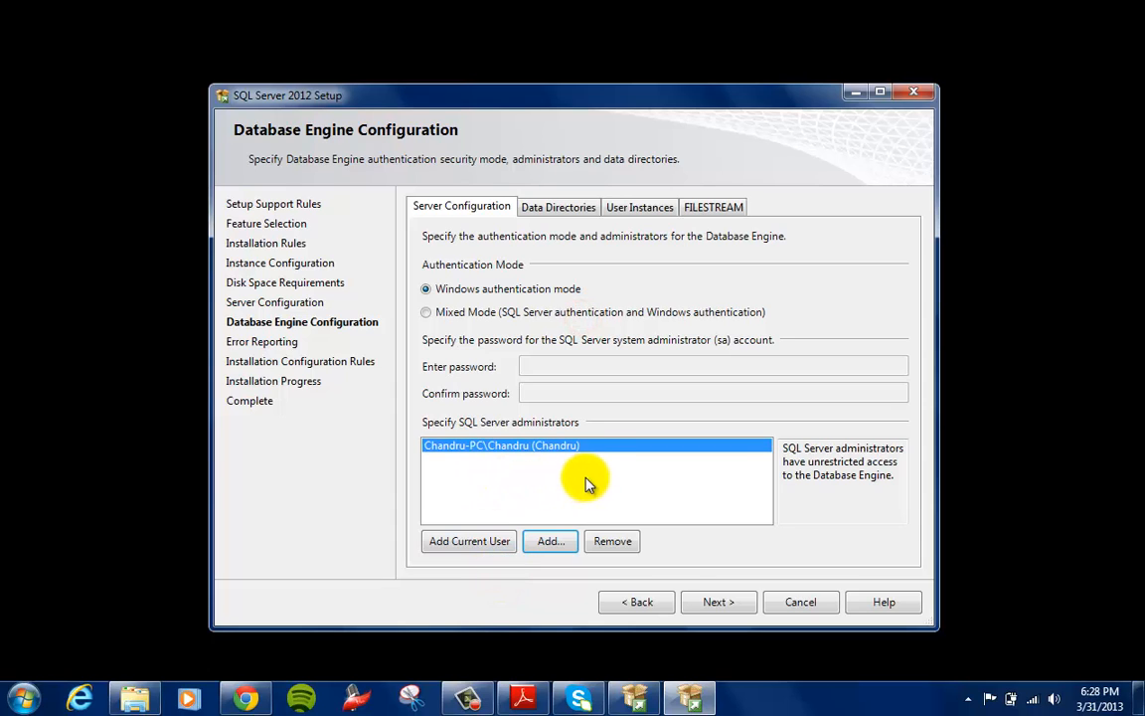
Review the data directories, user instances and FILESTREAM settings of the database engine configuration
left_click(548, 208)
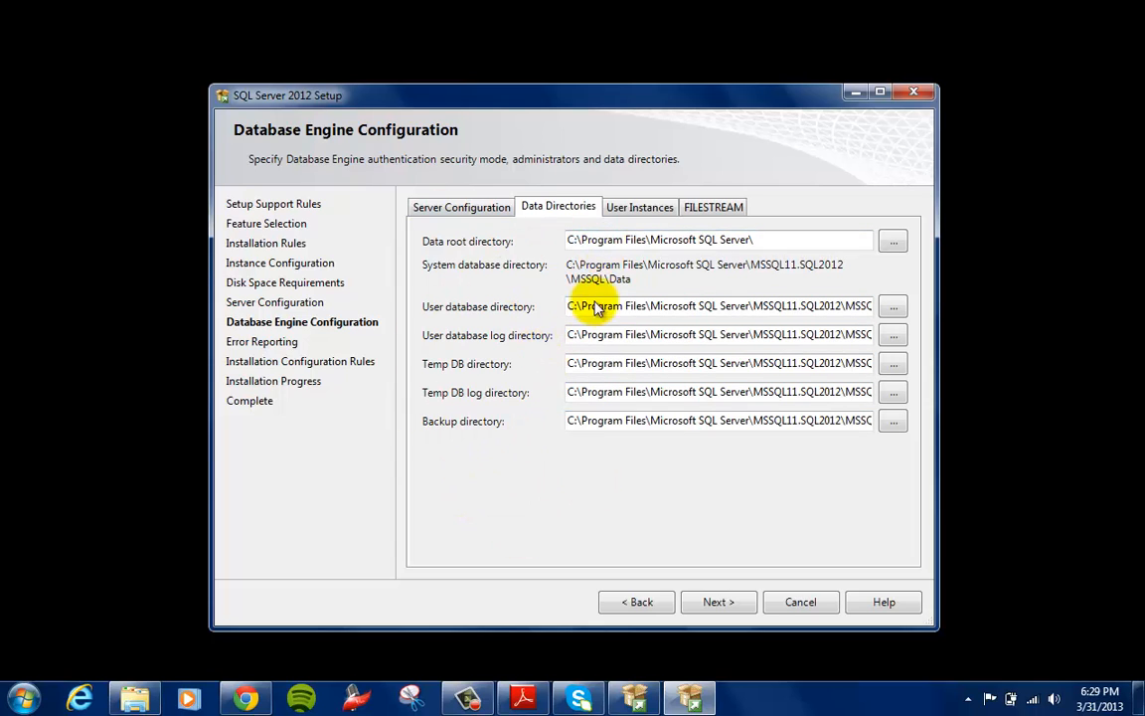
left_click(637, 217)
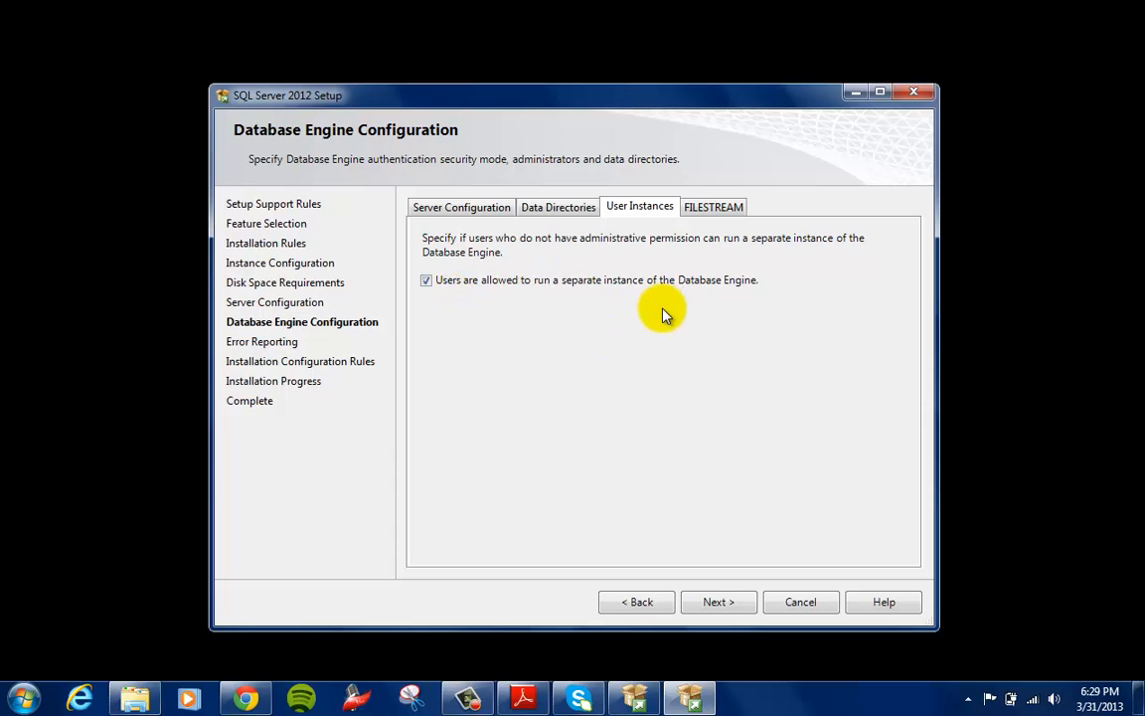
left_click(712, 208)
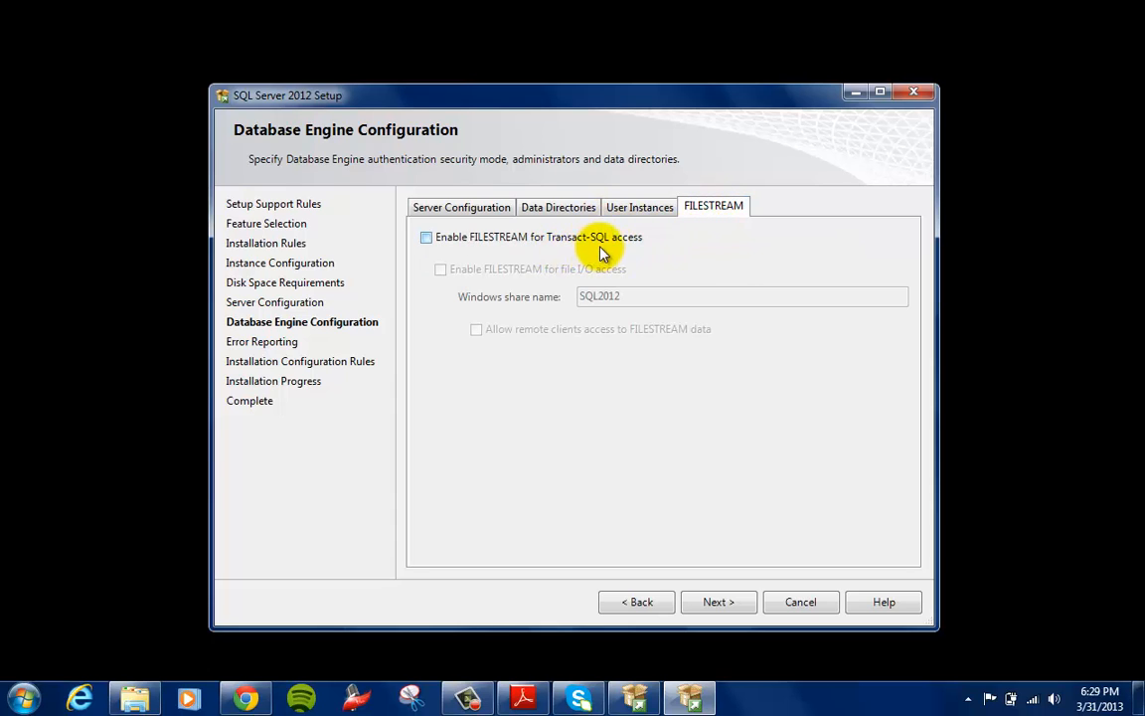
left_click(434, 209)
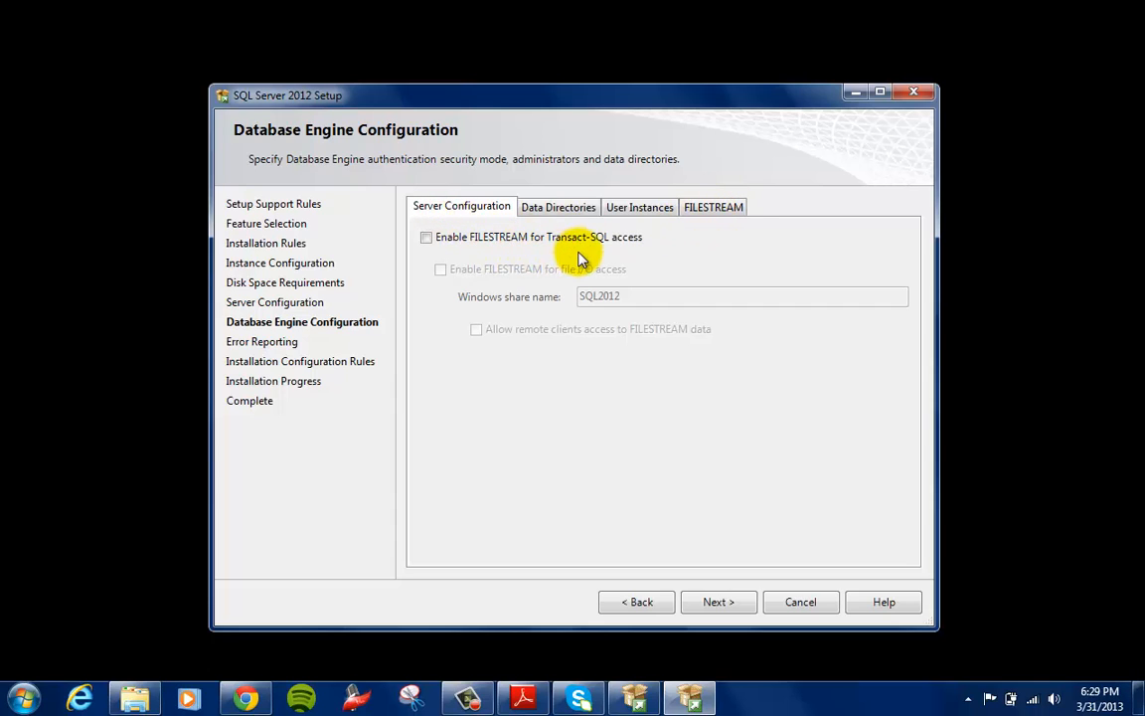
left_click(457, 207)
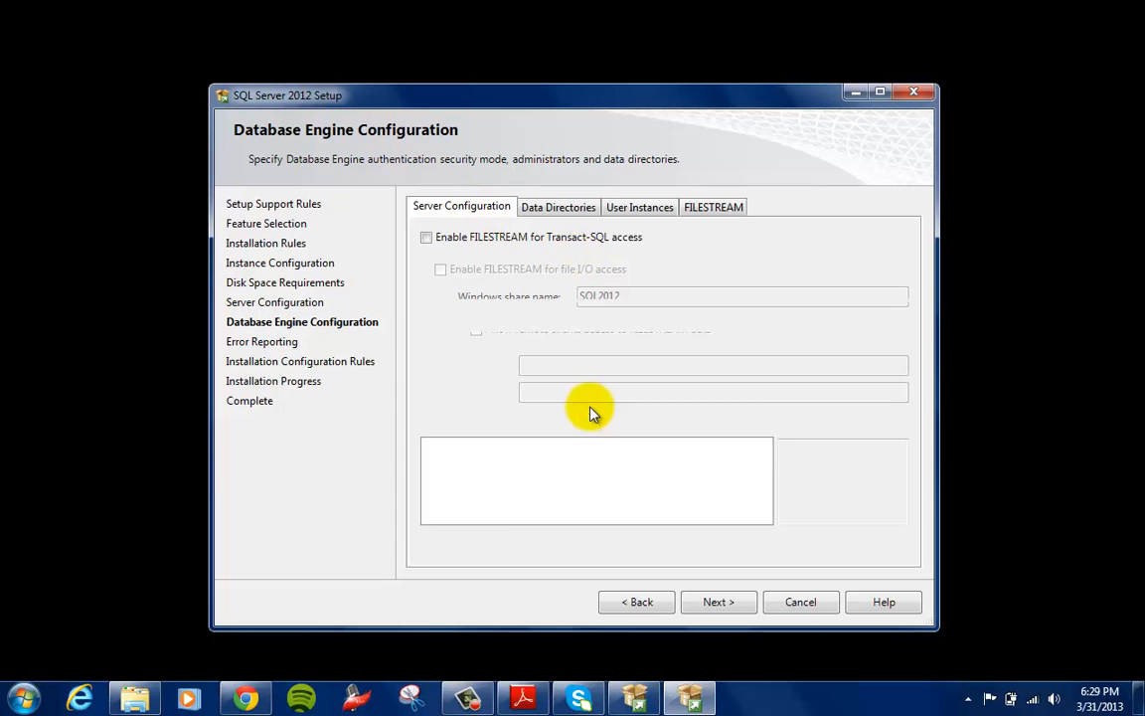
Install with the current database engine and error reporting settings, and close the setup wizard once the installation is complete
left_click(721, 602)
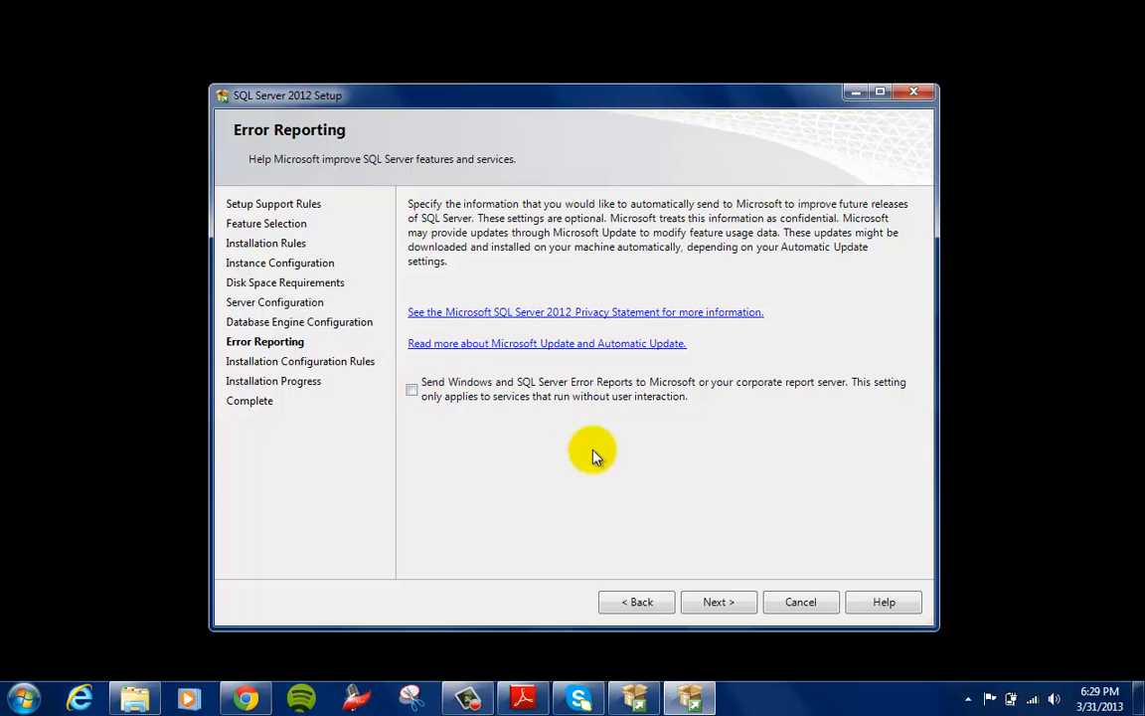
left_click(715, 603)
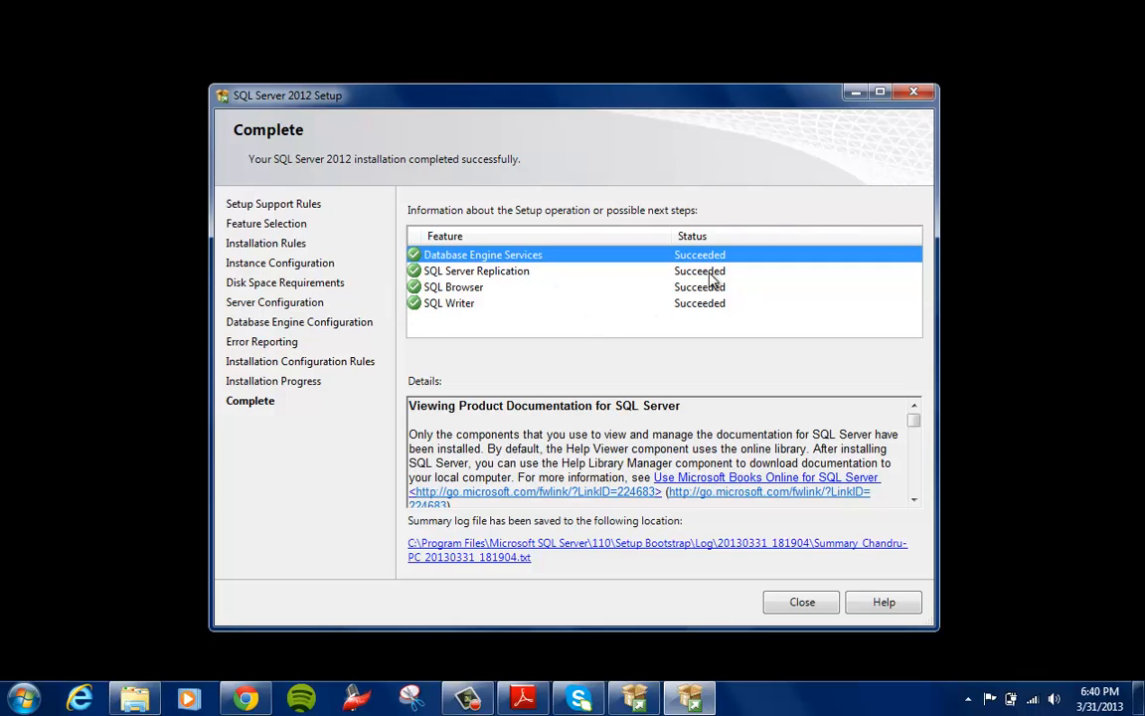
left_click(804, 603)
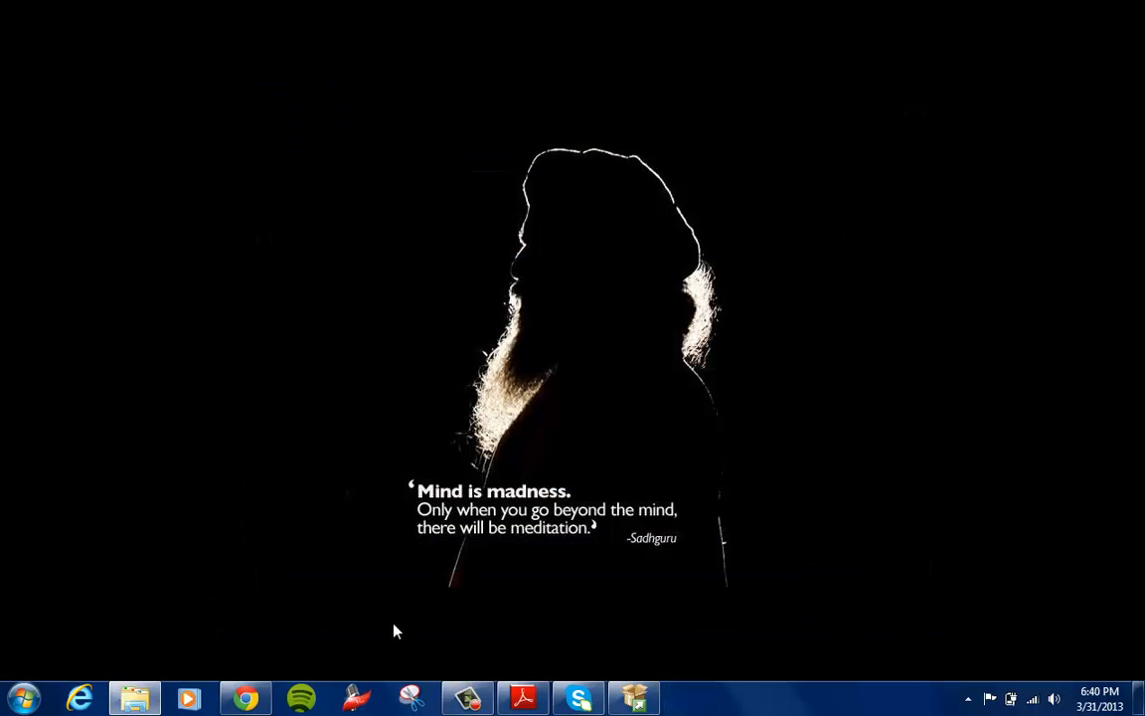
Switch to Chrome and highlight the ENU\x64\SQLManagementStudio_x64_ENU.exe file name on the Microsoft download page
left_click(245, 698)
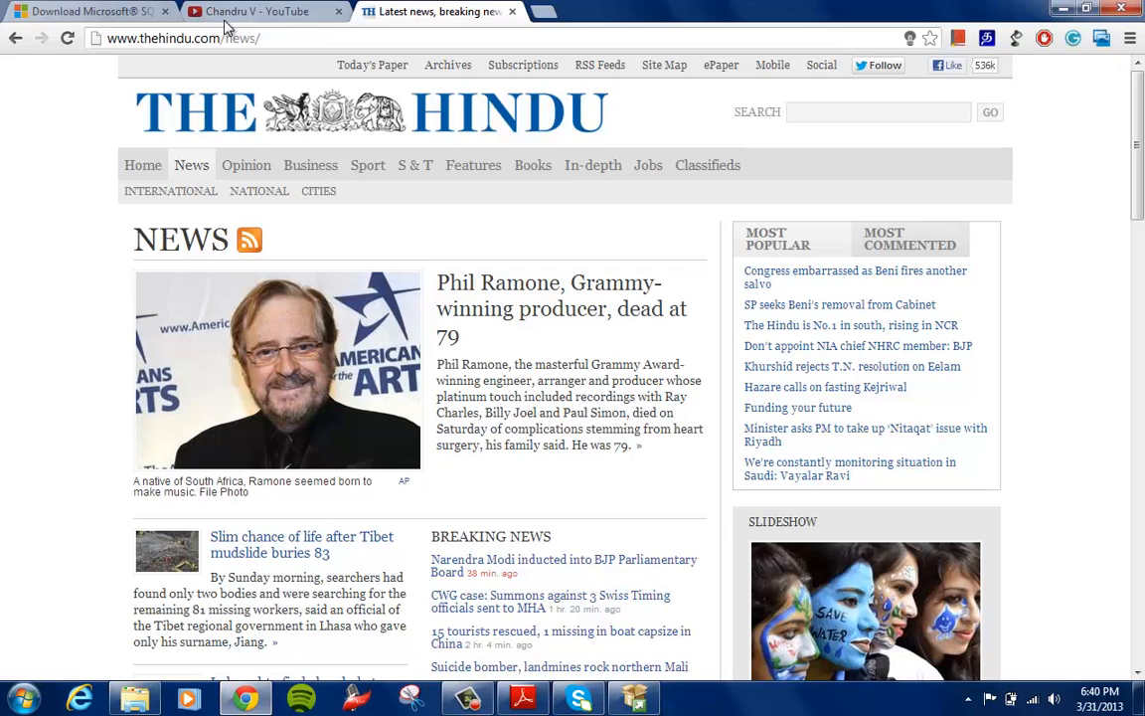
left_click(144, 11)
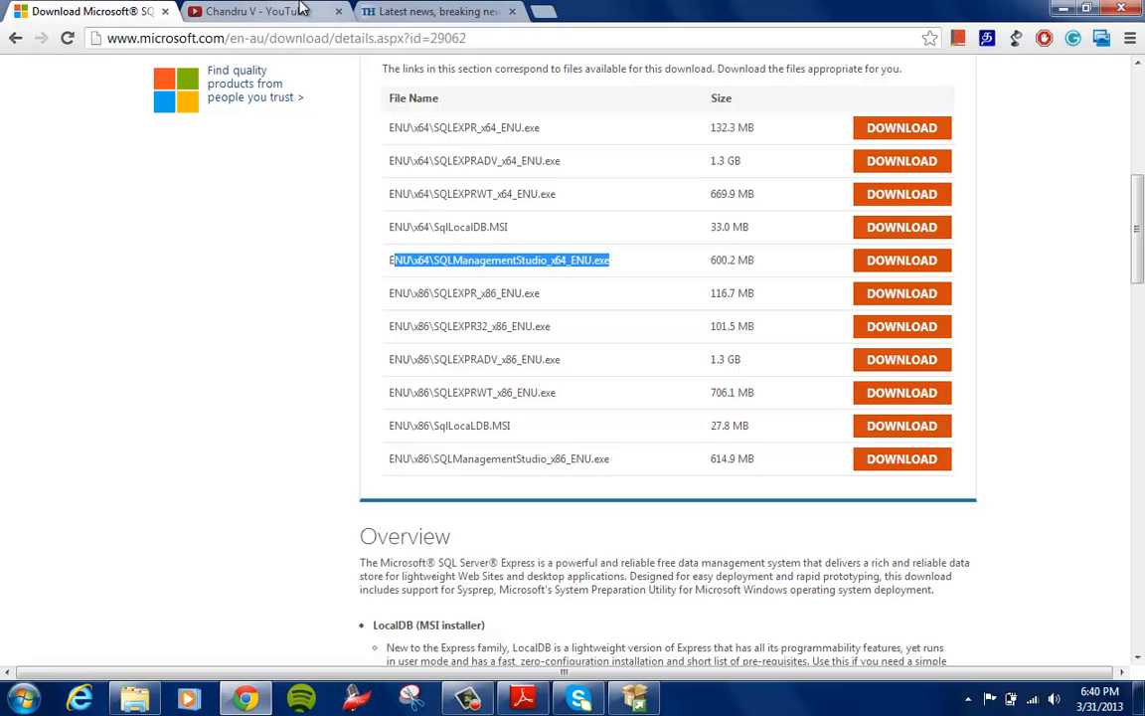
left_click(435, 256)
left_click_drag(388, 260, 608, 246)
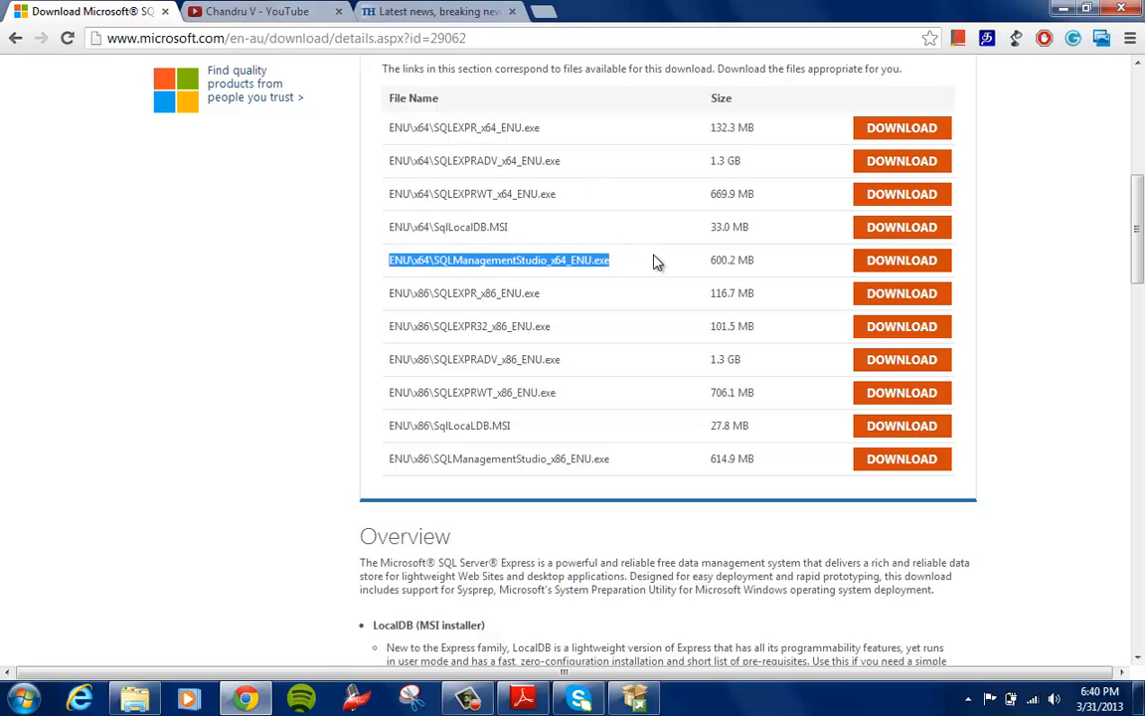
Launch SQL Server Configuration Manager from the Microsoft SQL Server 2012 configuration tools and close the SQL Server Installation Center
left_click(20, 700)
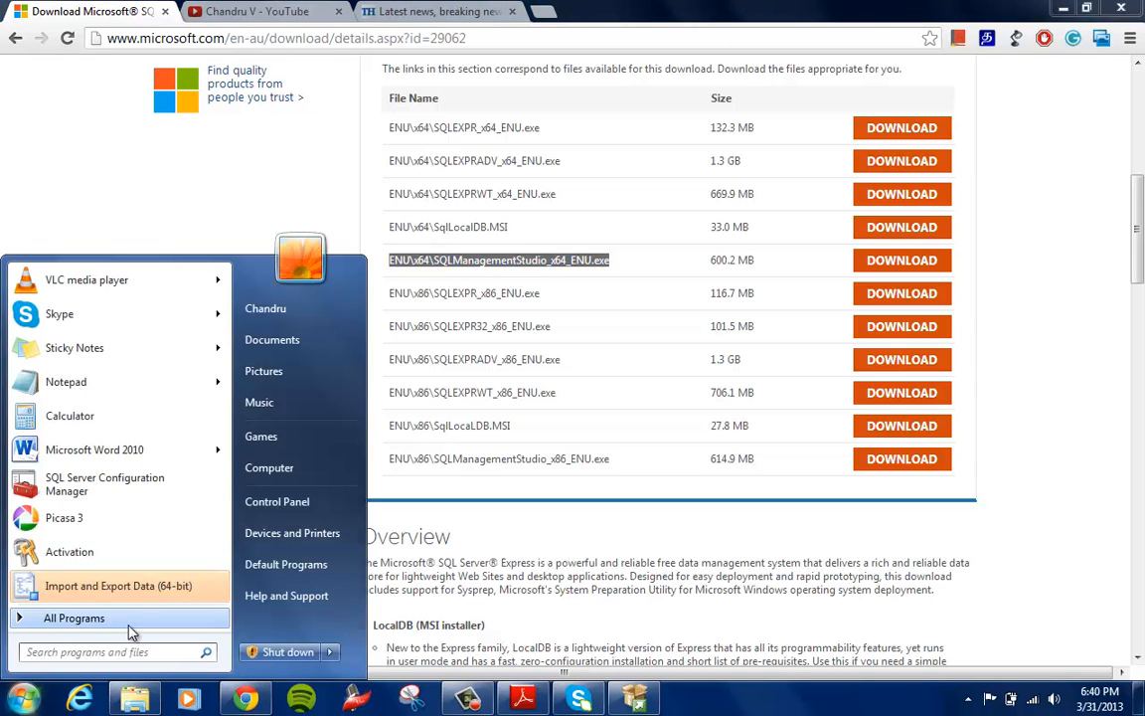
left_click(58, 620)
scroll(226, 463, "down", 1)
scroll(227, 464, "down", 4)
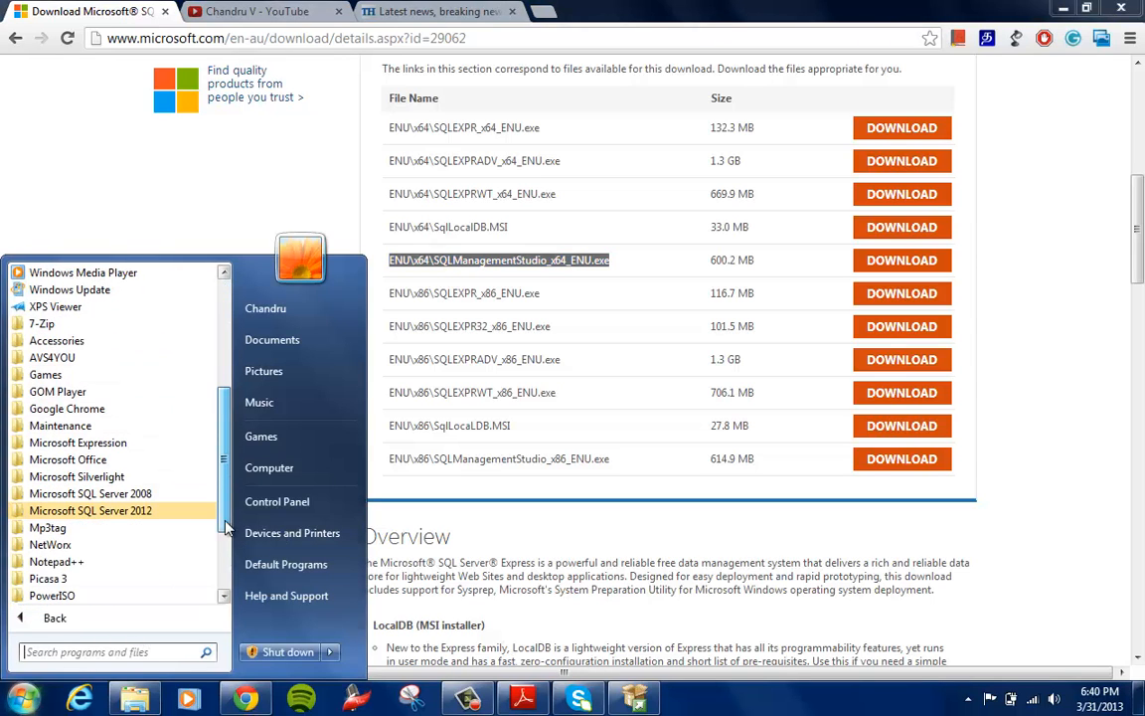
left_click(180, 512)
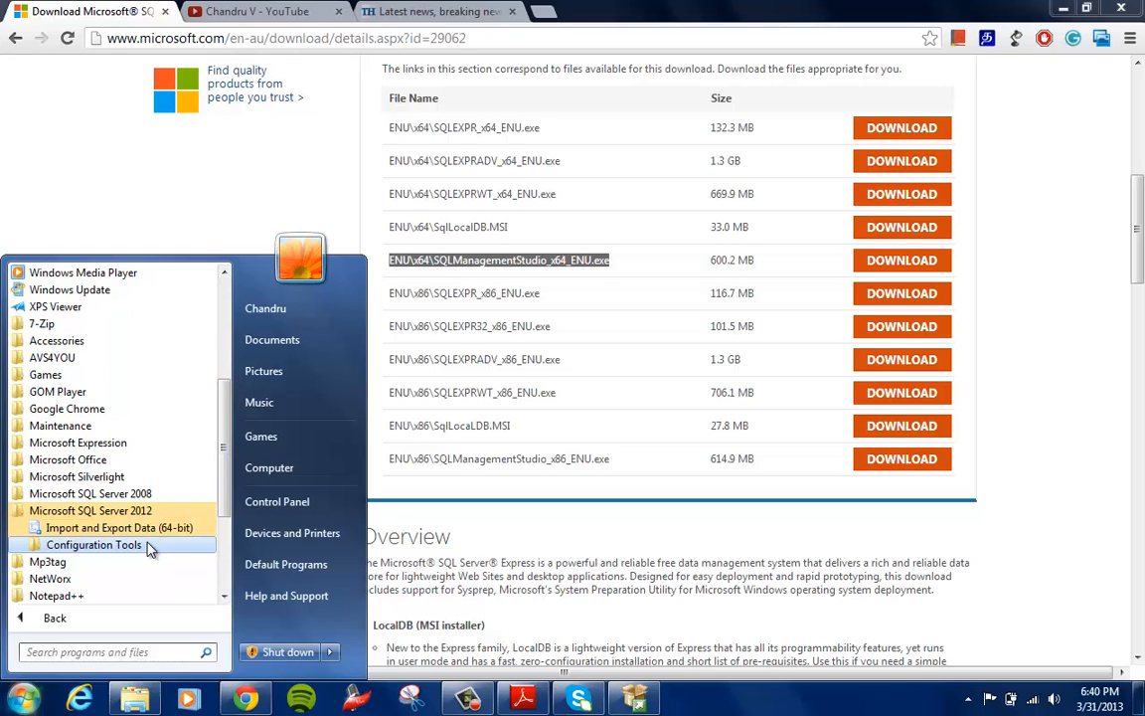
left_click(149, 548)
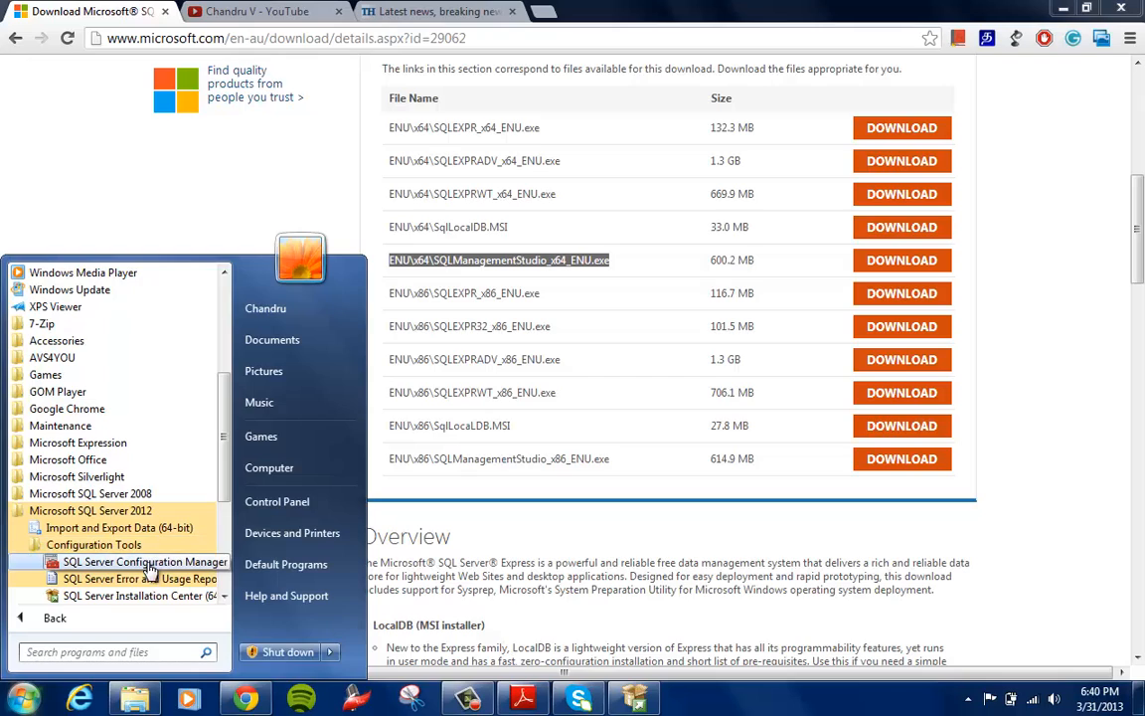
left_click(139, 563)
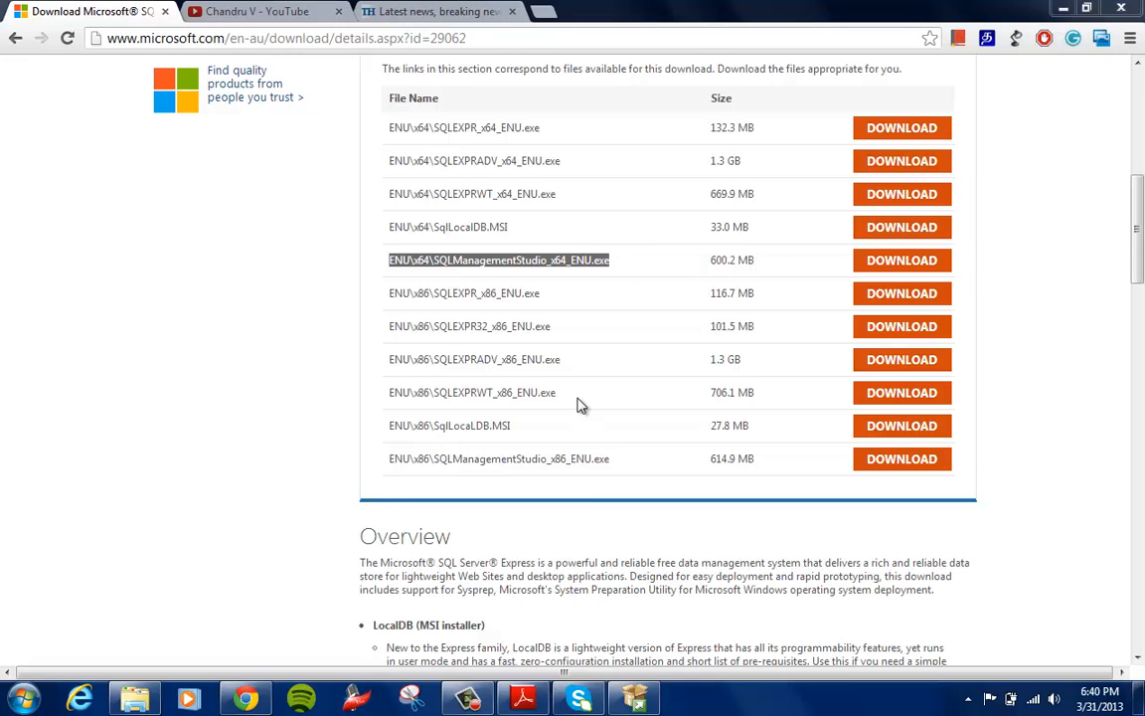
left_click(641, 701)
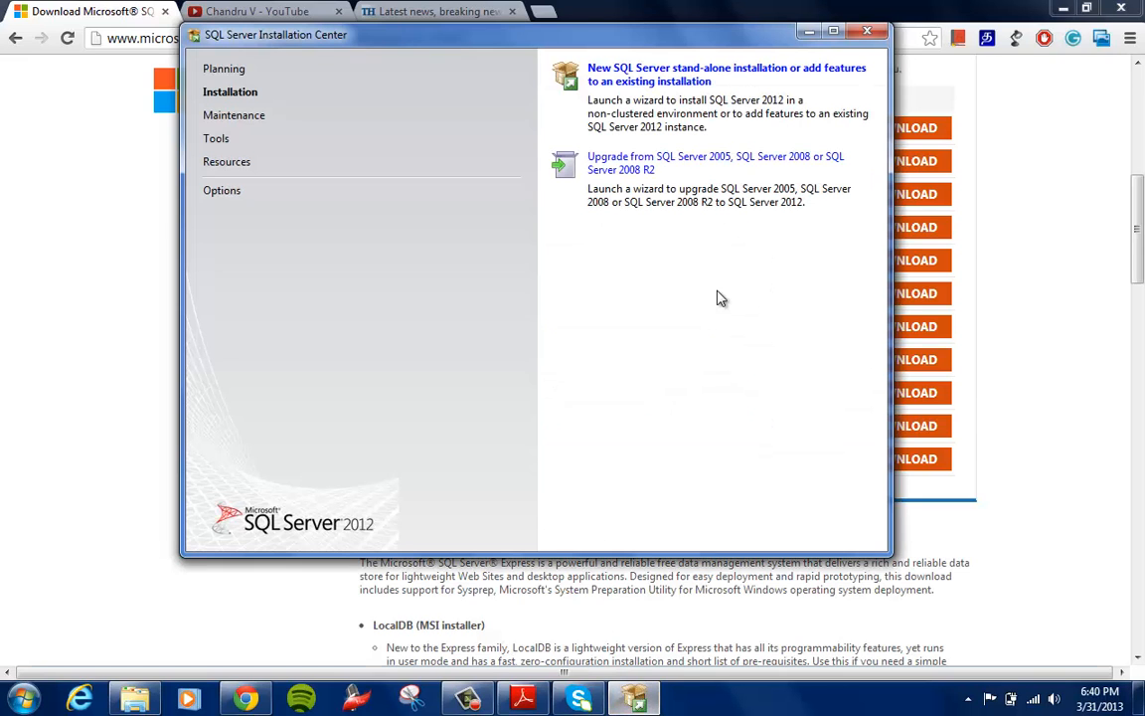
left_click(867, 32)
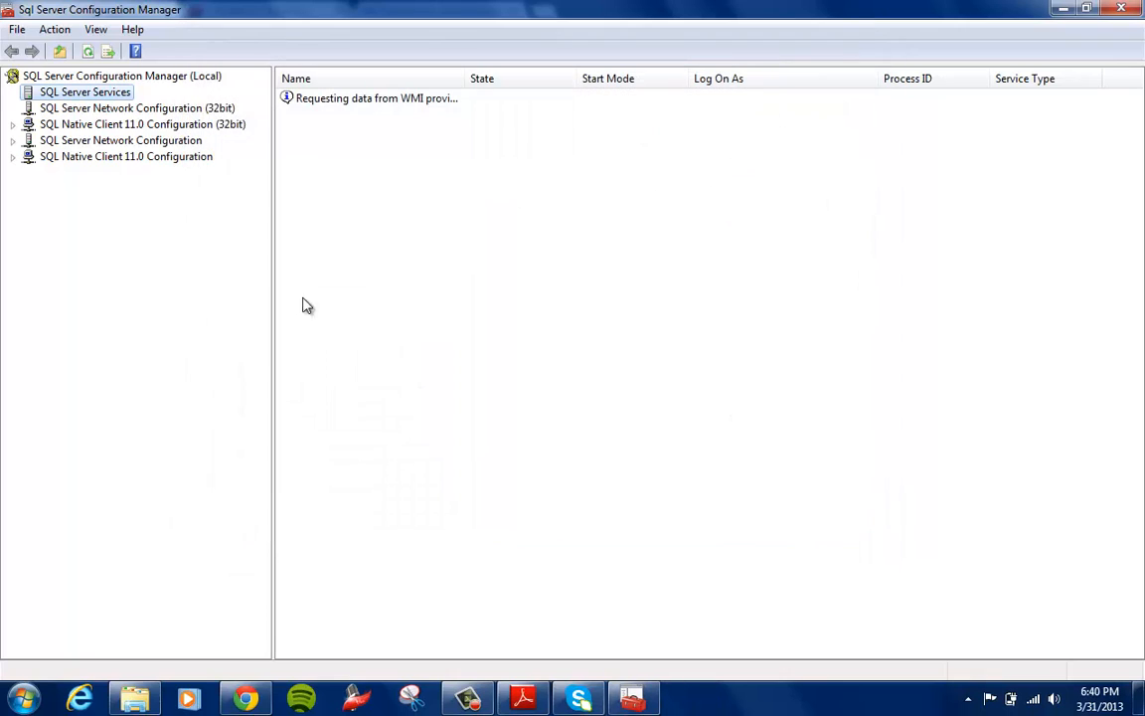
Check the state of the SQL Server (SQL2012) service among the SQL Server services and close the Configuration Manager
left_click(100, 109)
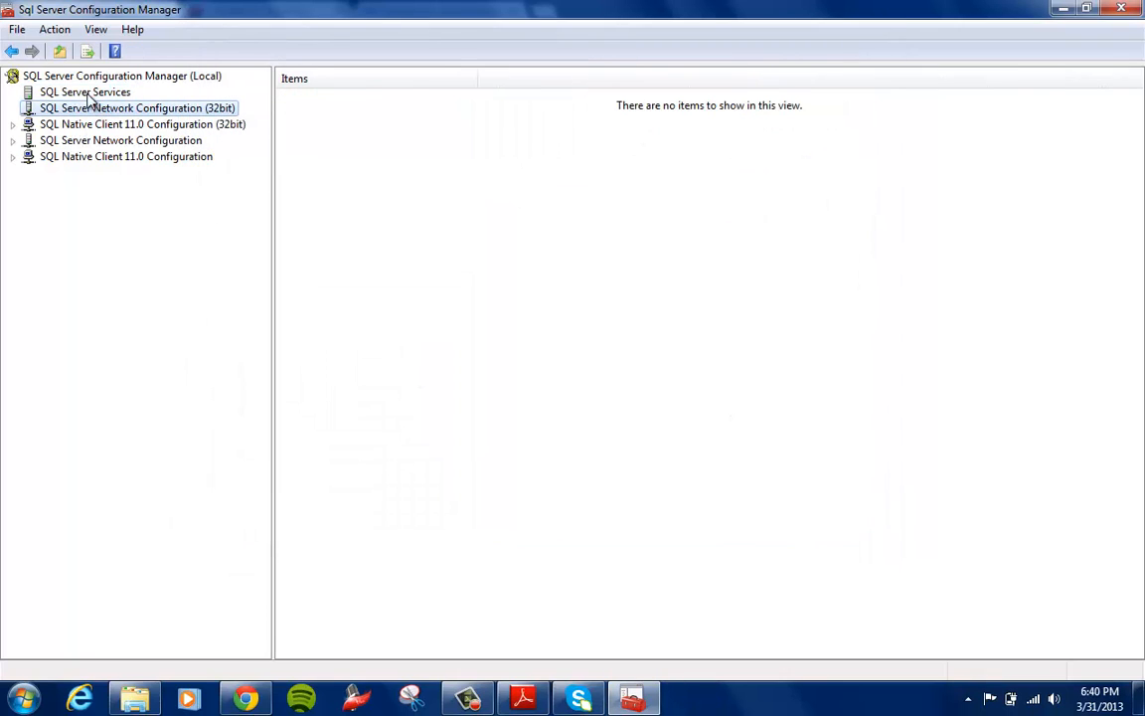
left_click(92, 92)
left_click(102, 127)
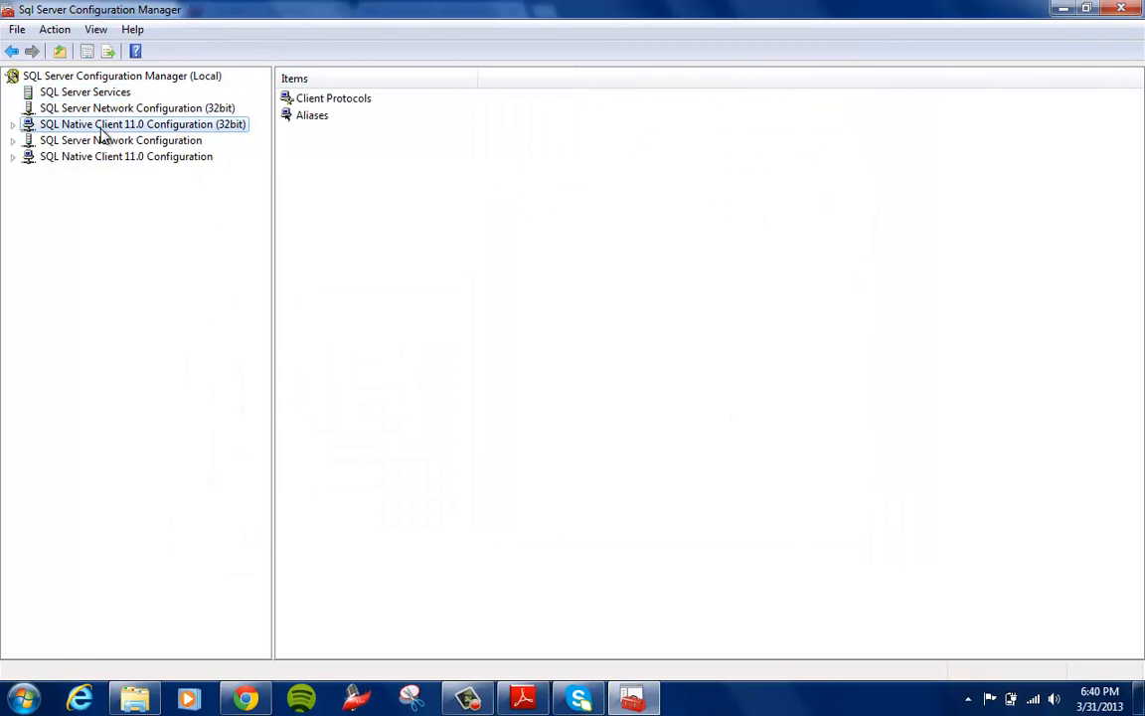
left_click(84, 92)
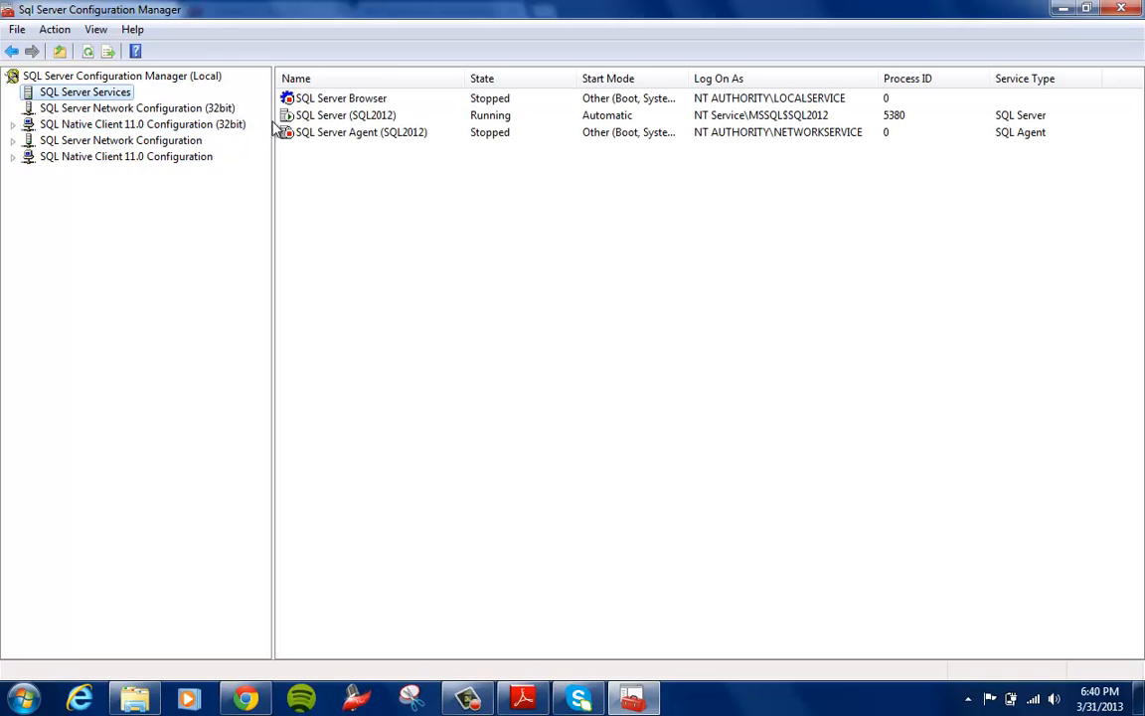
left_click(356, 116)
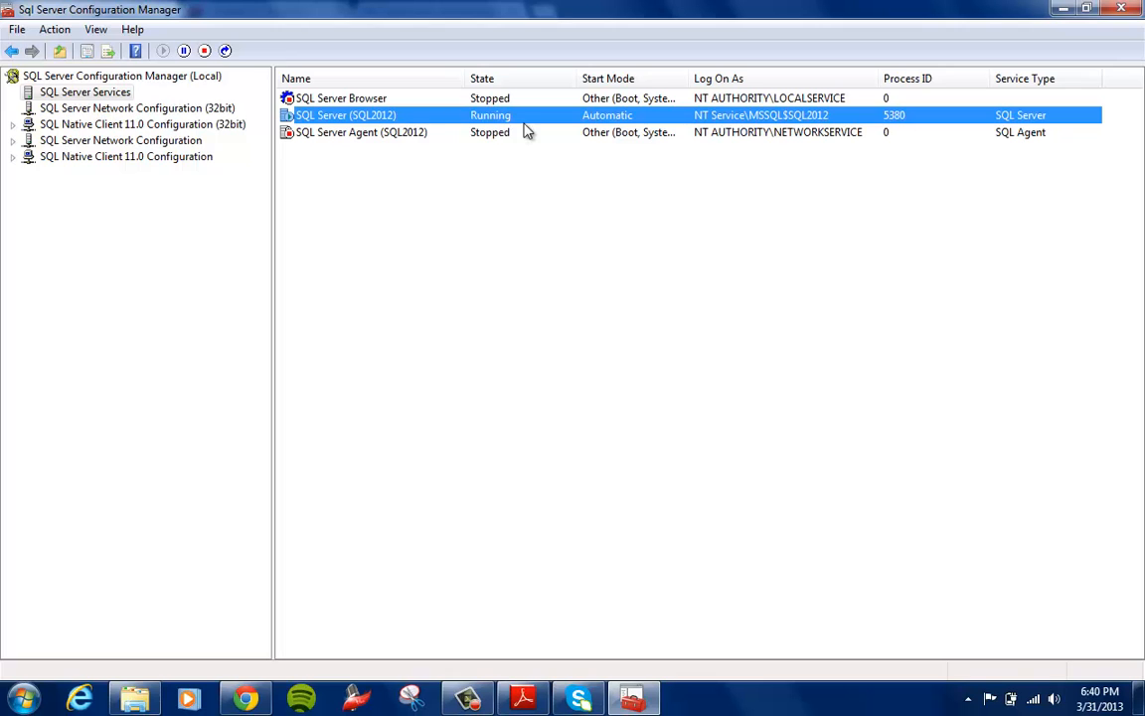
left_click(1121, 11)
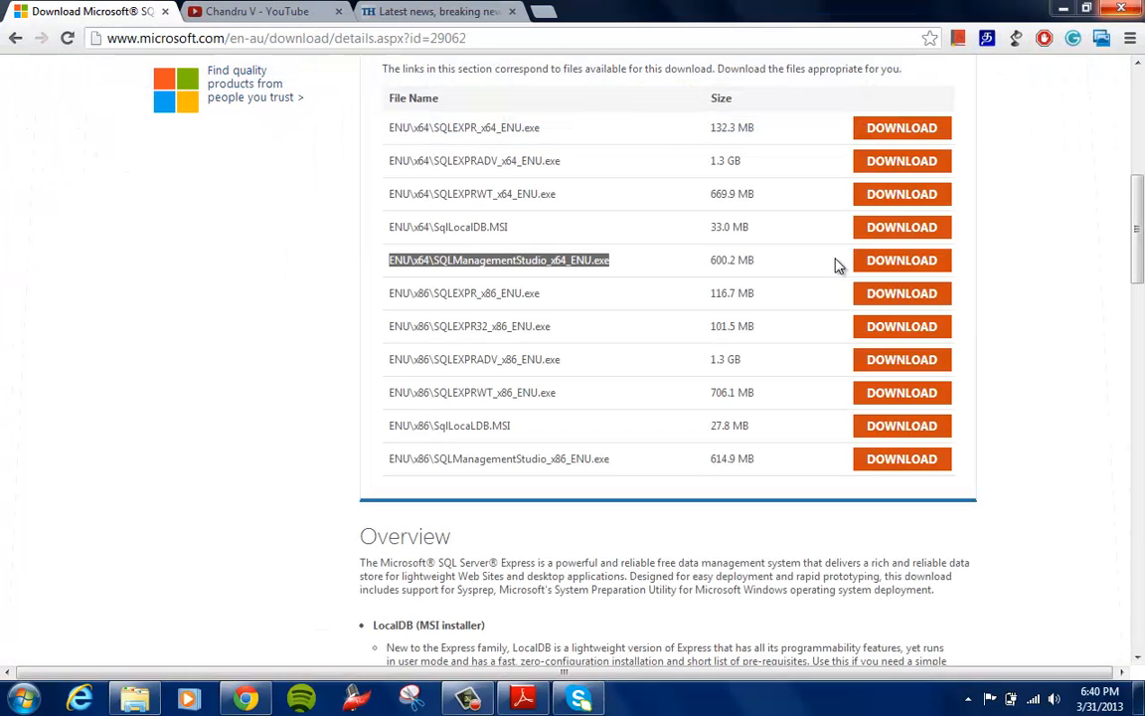
Switch to the Downloads folder in Windows Explorer and run the SQLManagementStudio_x64_ENU installer
left_click_drag(376, 264, 985, 266)
left_click(985, 265)
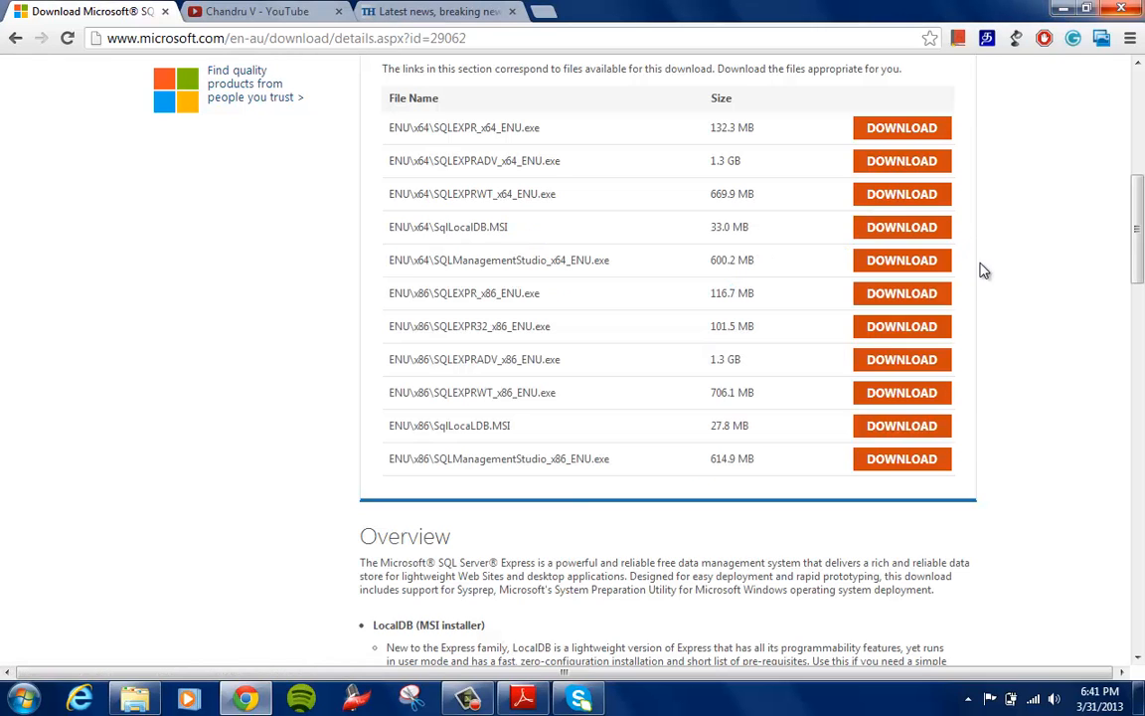
left_click(136, 699)
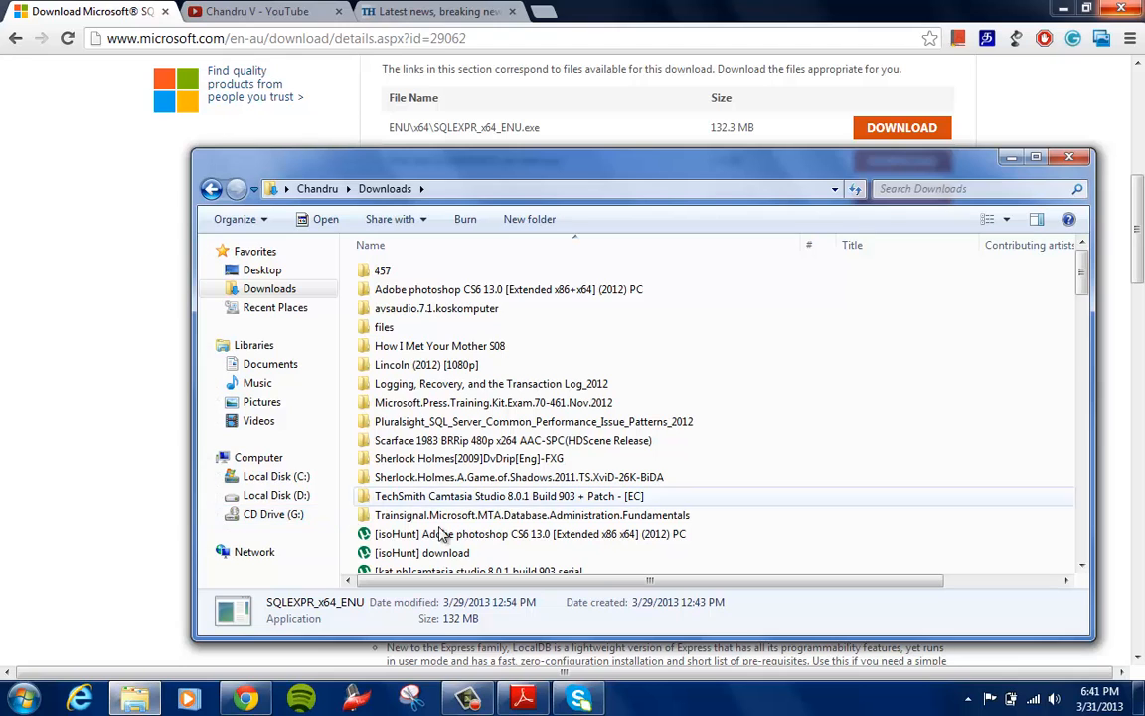
left_click(444, 554)
key("s")
key("s")
key("s")
key("s")
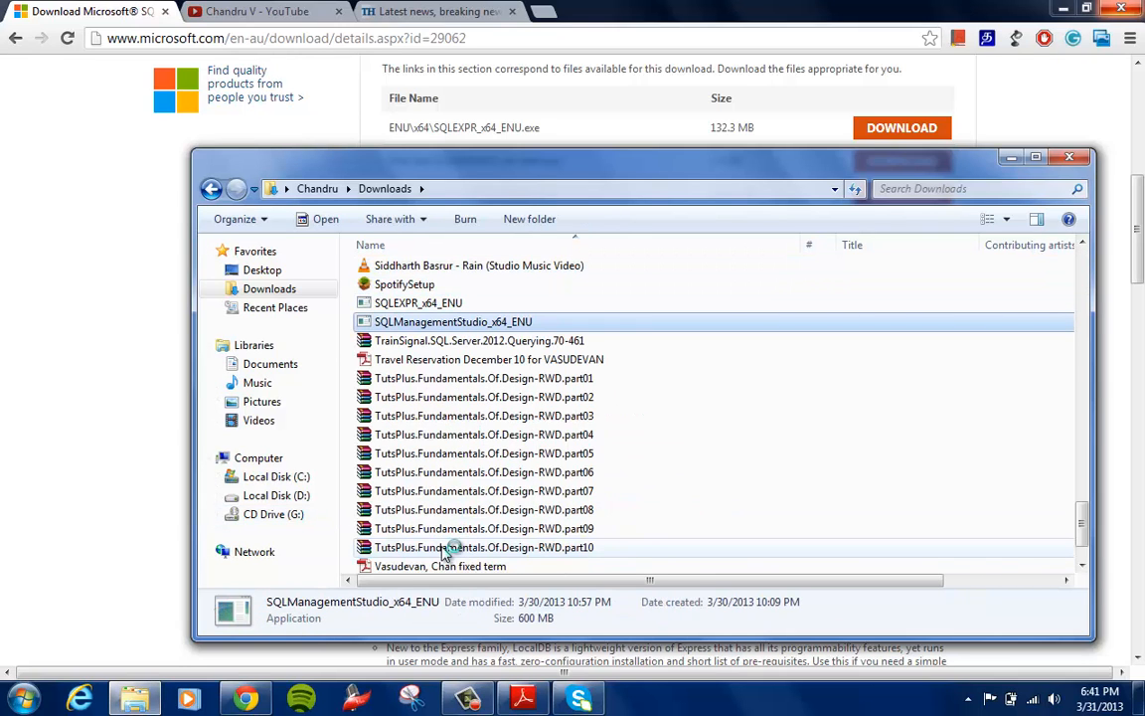
key("Return")
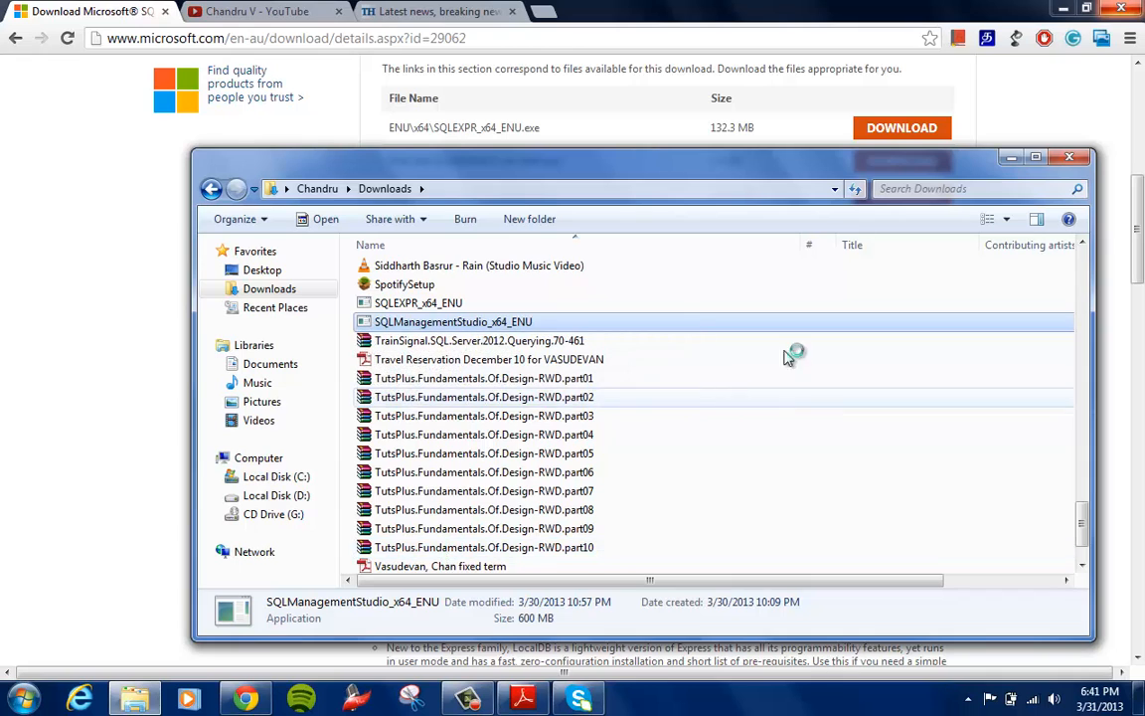
Allow the SQLManagementStudio_x64_ENU installer to run and start a new SQL Server stand-alone installation
left_click(1011, 157)
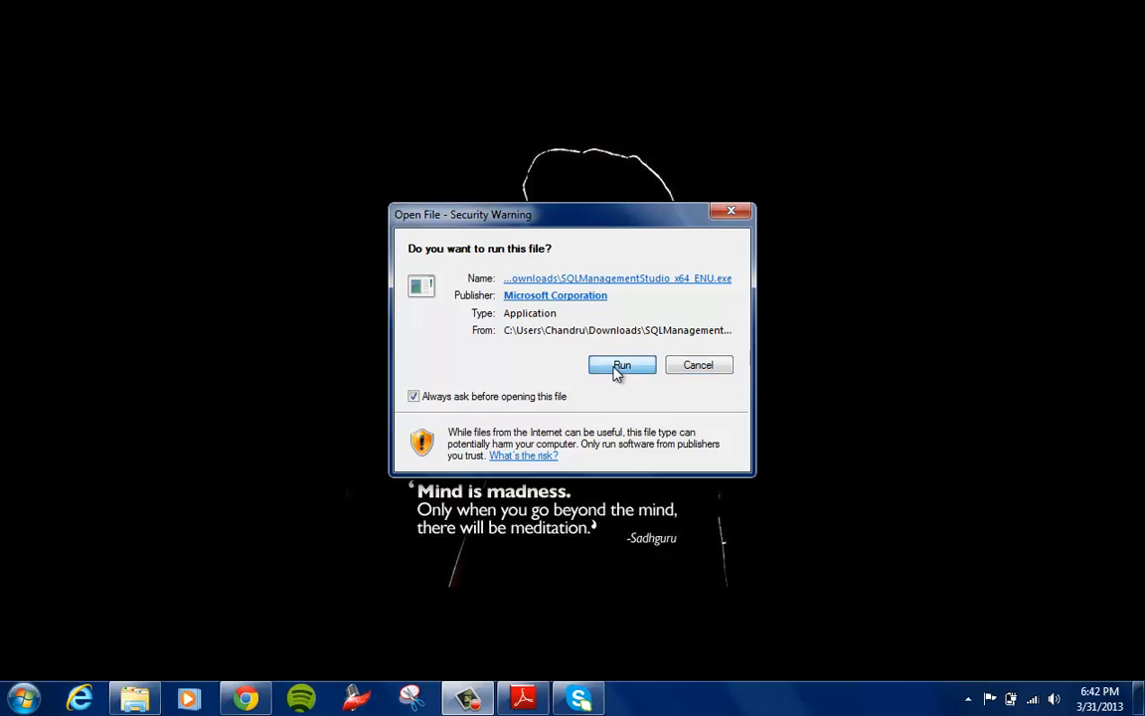
left_click(617, 367)
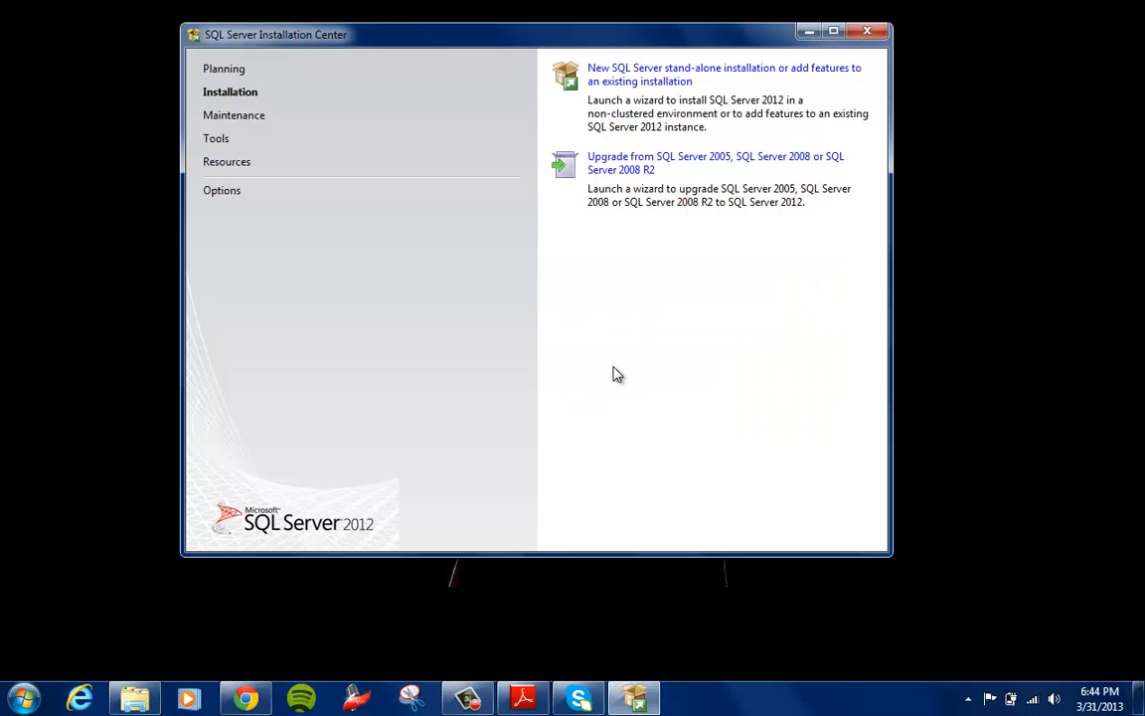
left_click(644, 85)
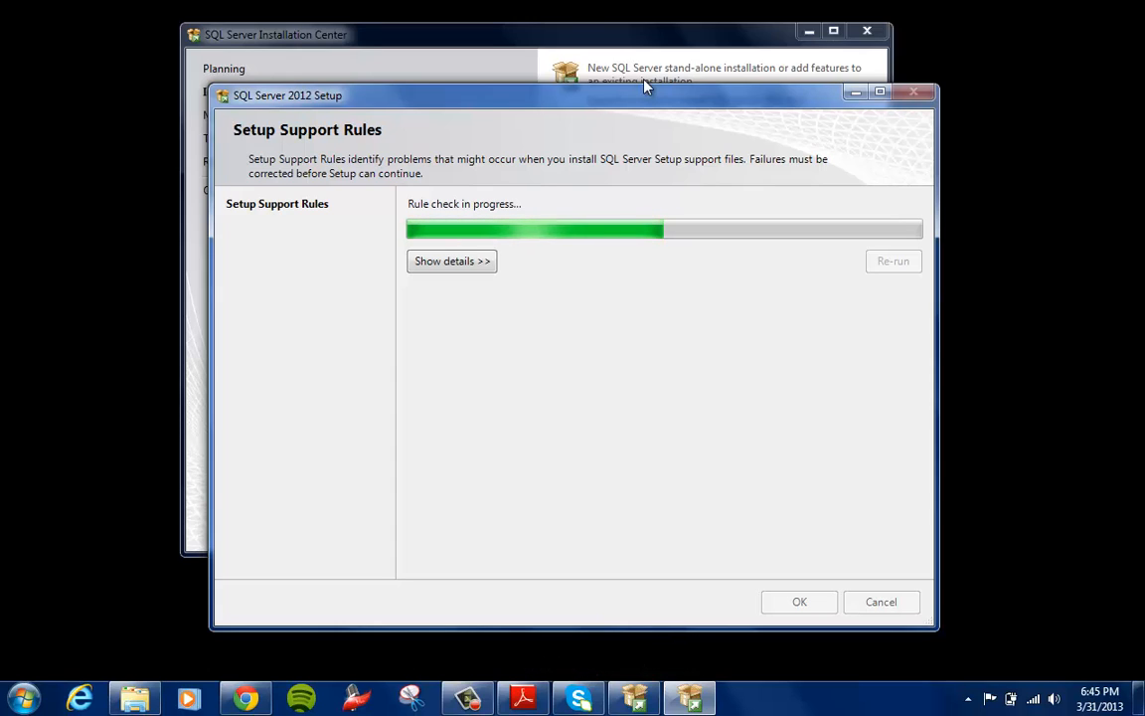
Clear the option to include SQL Server product updates, continue setup and show the details of the setup support rule checks
left_click(467, 266)
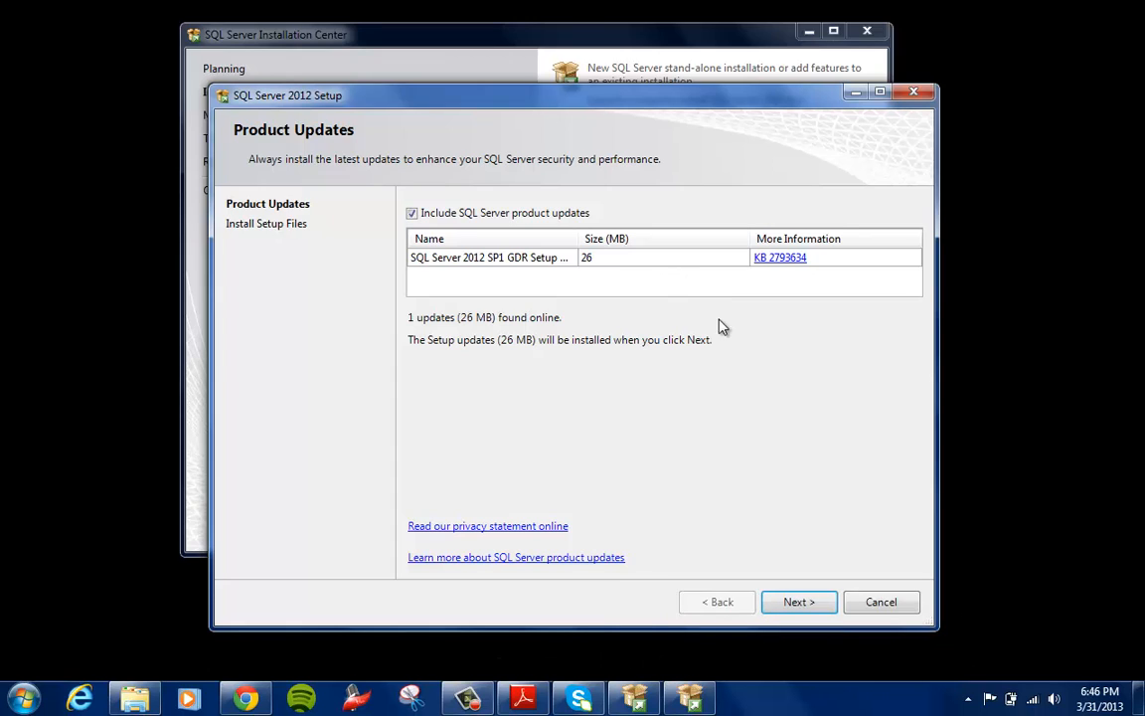
left_click(412, 212)
left_click(800, 600)
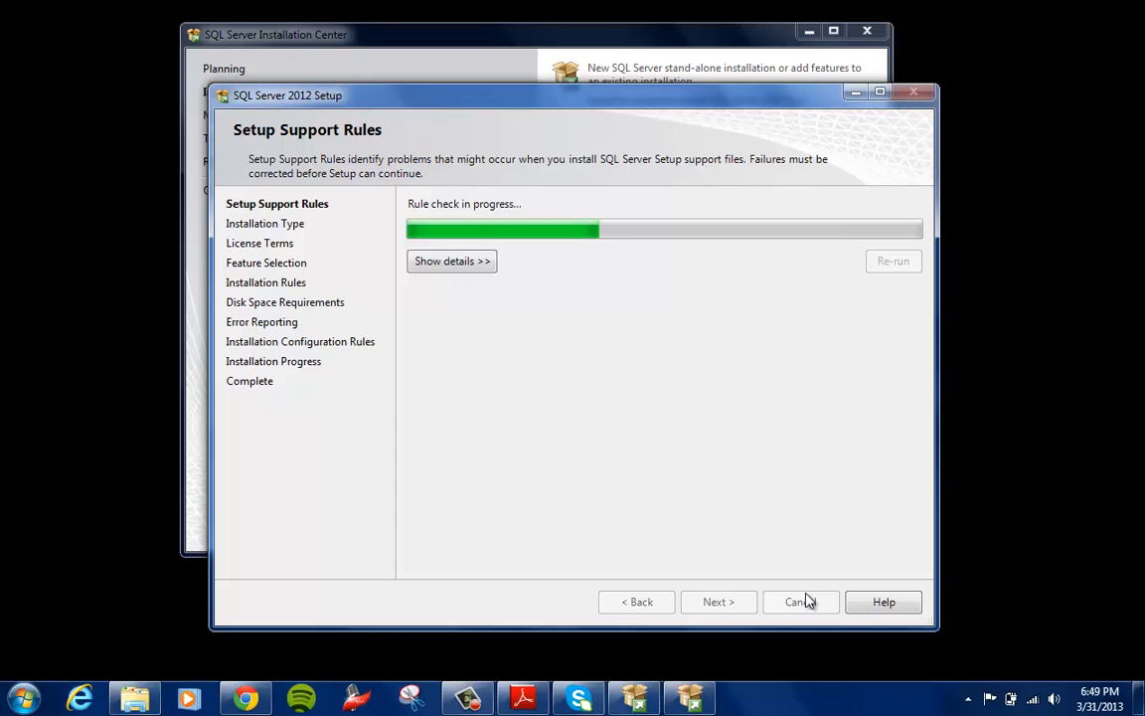
left_click(466, 265)
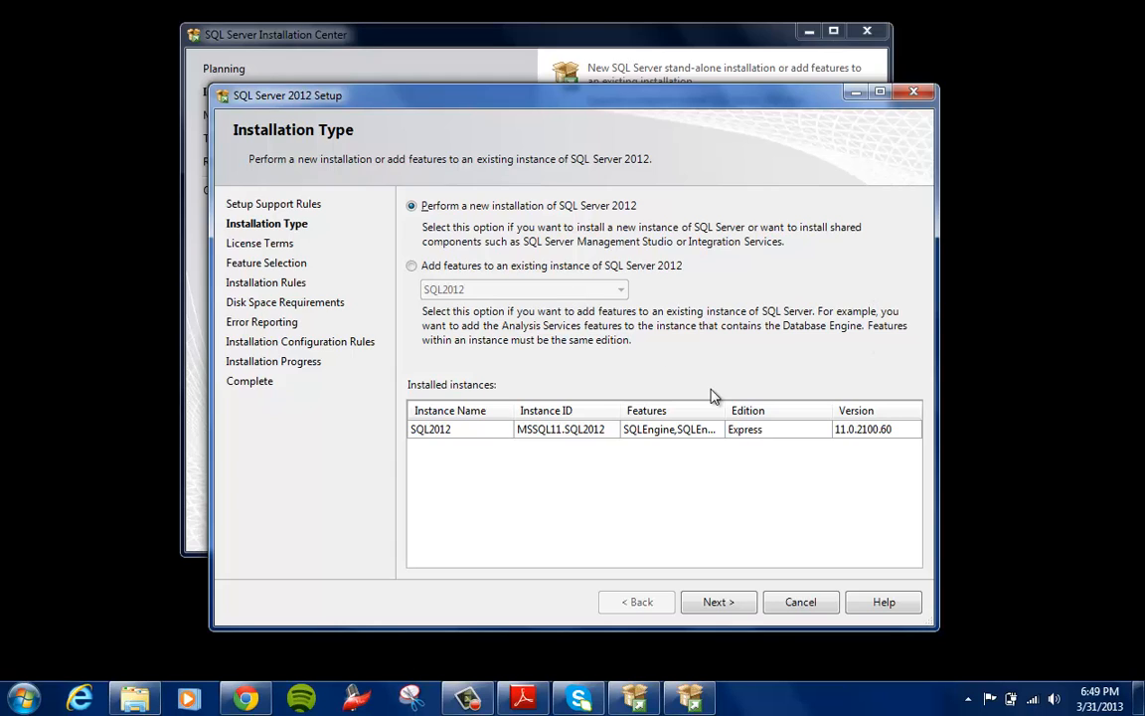
Proceed with a new installation of SQL Server 2012 and accept the license terms
left_click(719, 602)
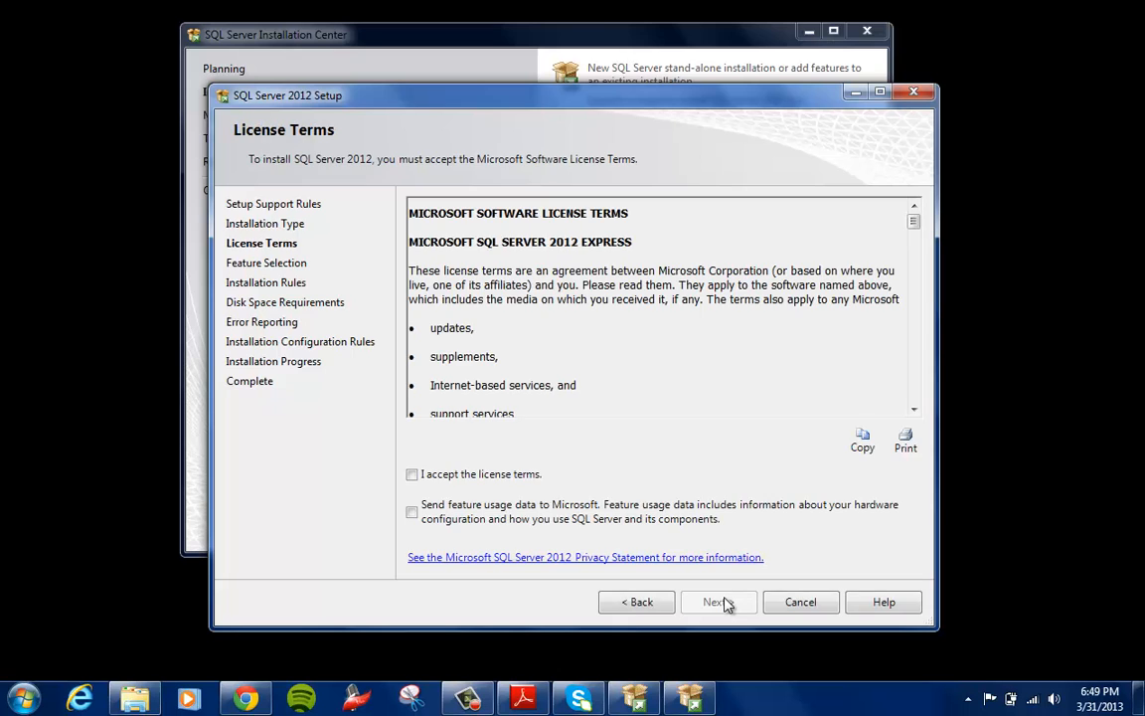
left_click(411, 475)
left_click(718, 605)
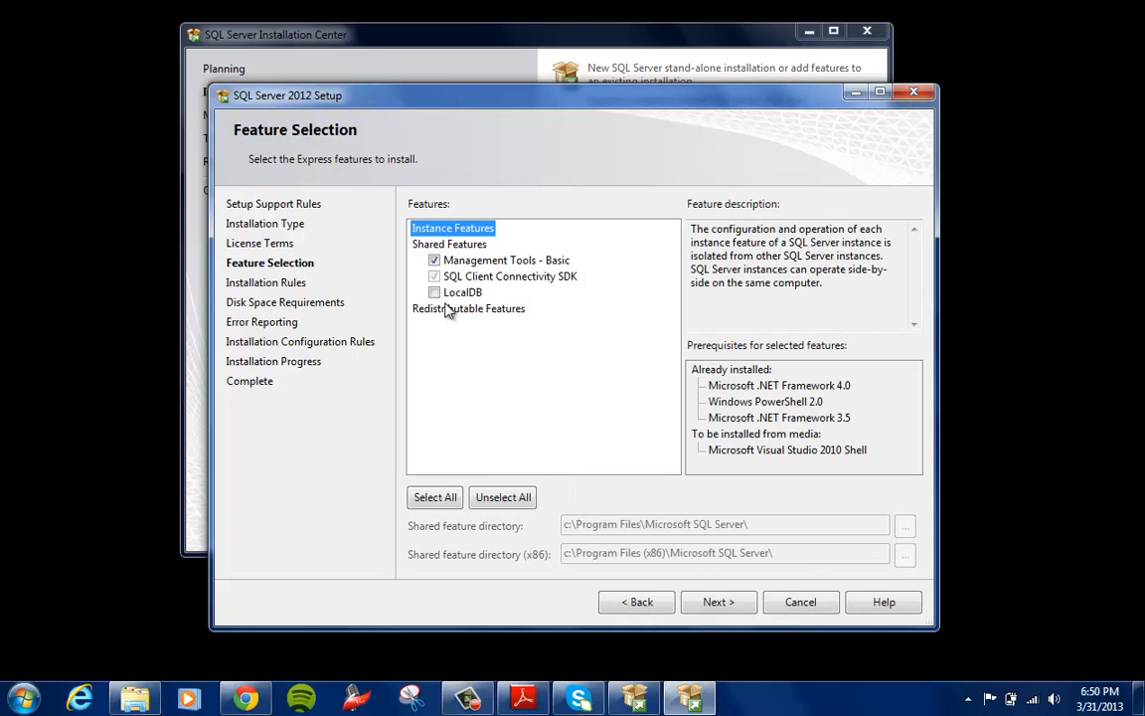
Select all Express features for installation and continue setup without sending error reports to Microsoft
left_click(443, 500)
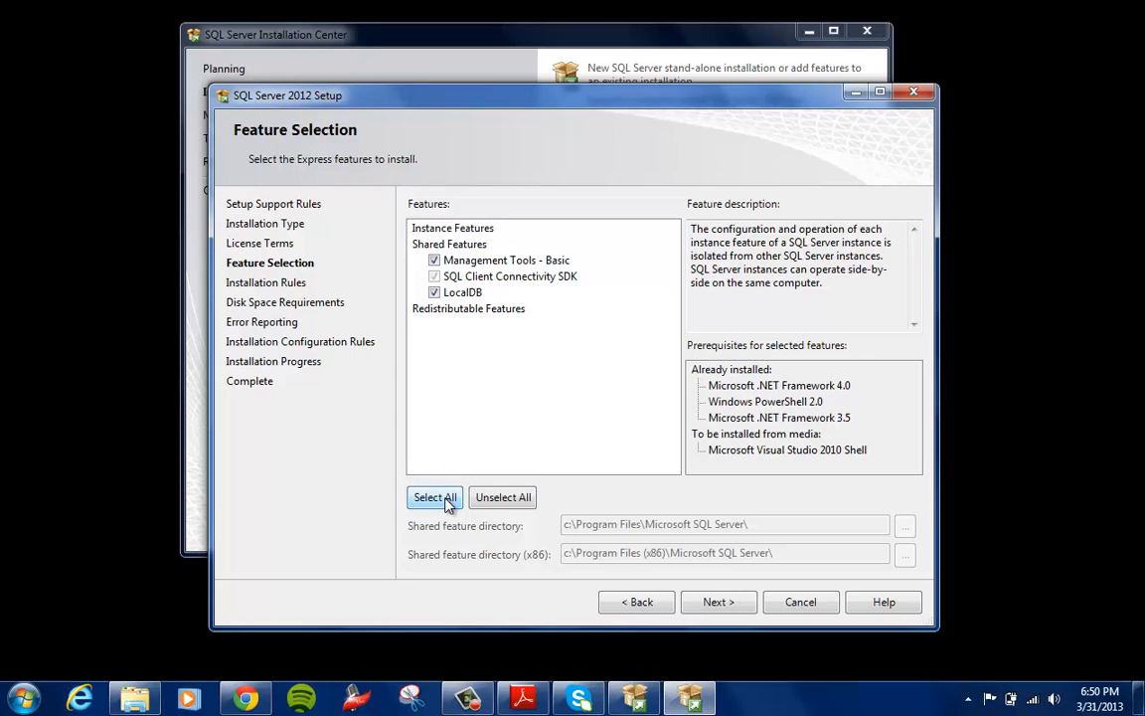
left_click(718, 602)
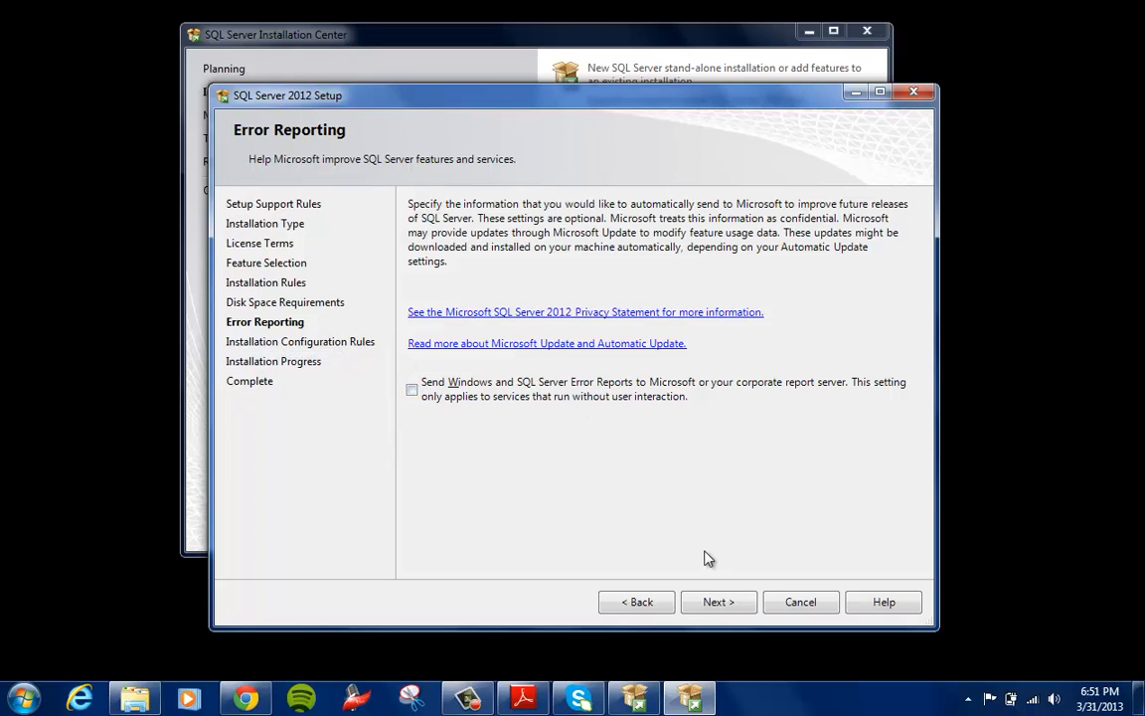
left_click(727, 603)
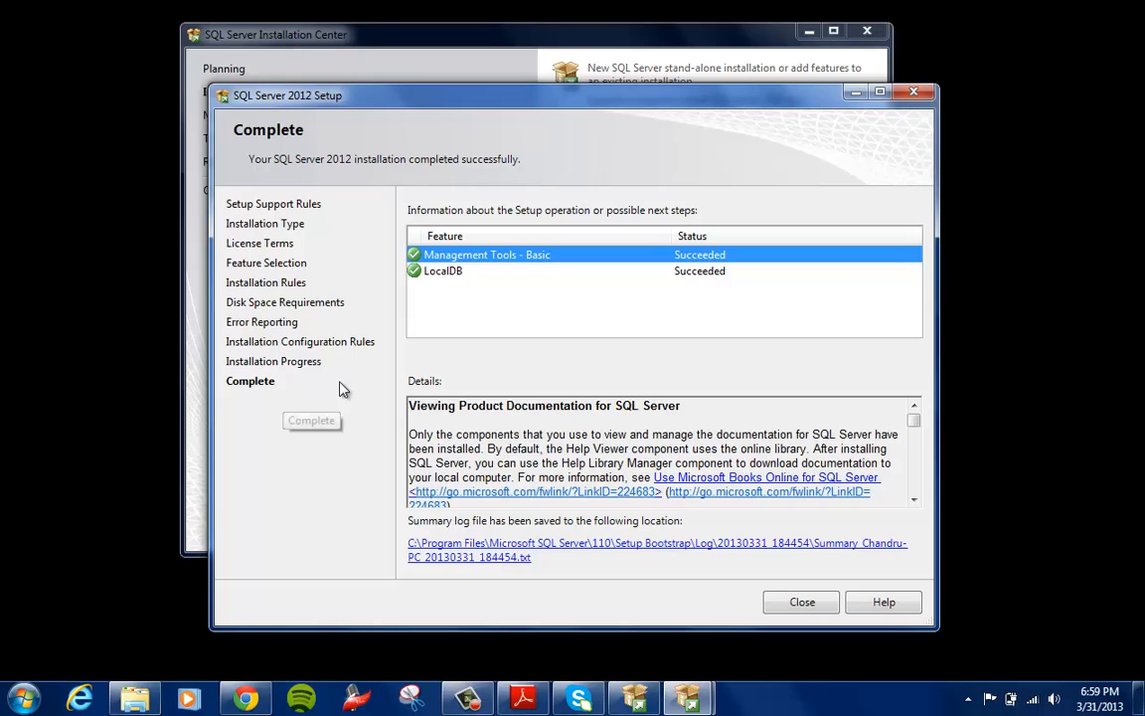
Close the setup wizard and the Installation Center, and launch SQL Server Management Studio from the Microsoft SQL Server 2012 programs
left_click(802, 602)
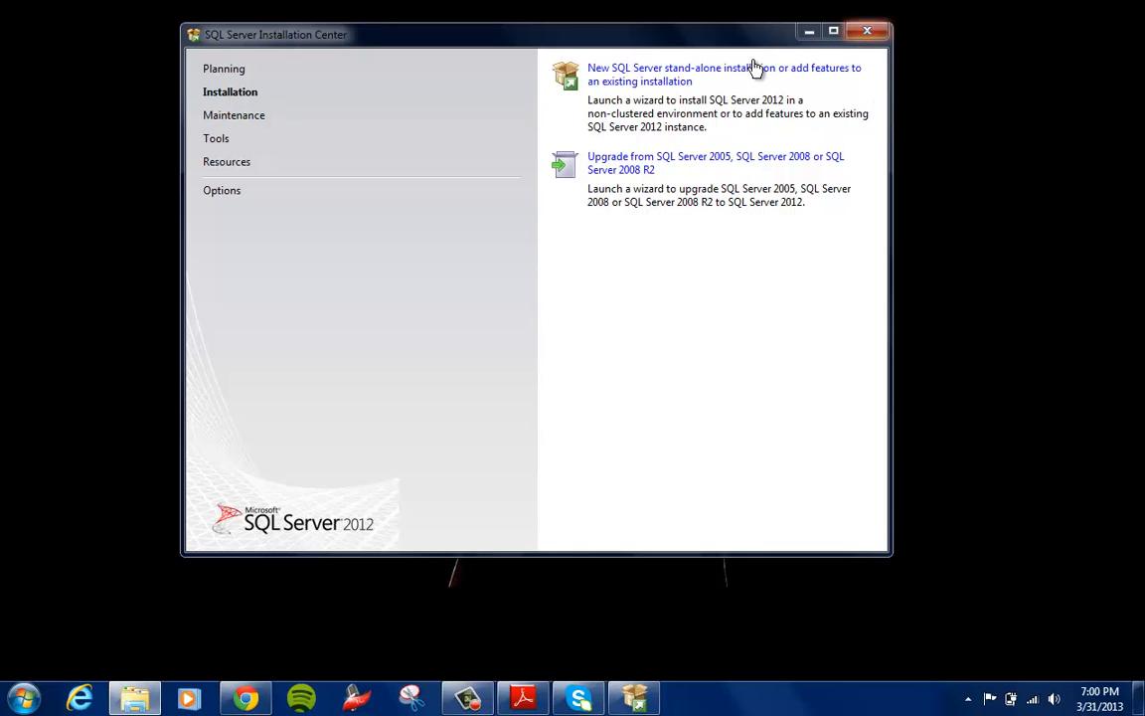
left_click(868, 34)
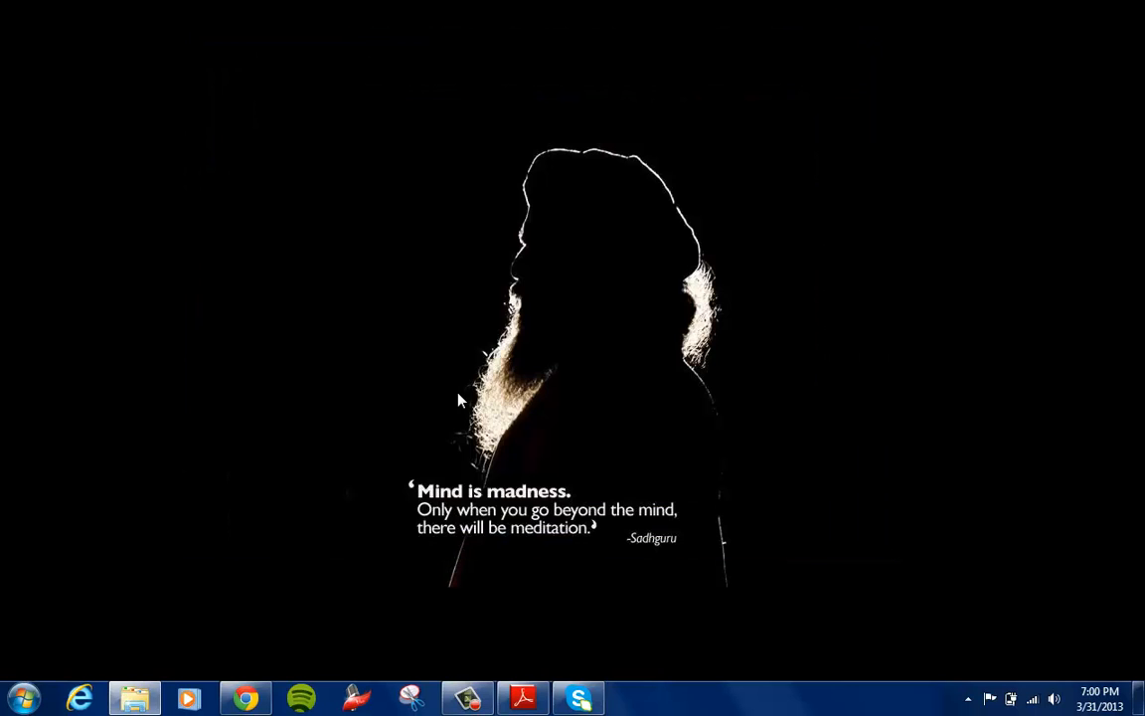
left_click(23, 700)
left_click(62, 617)
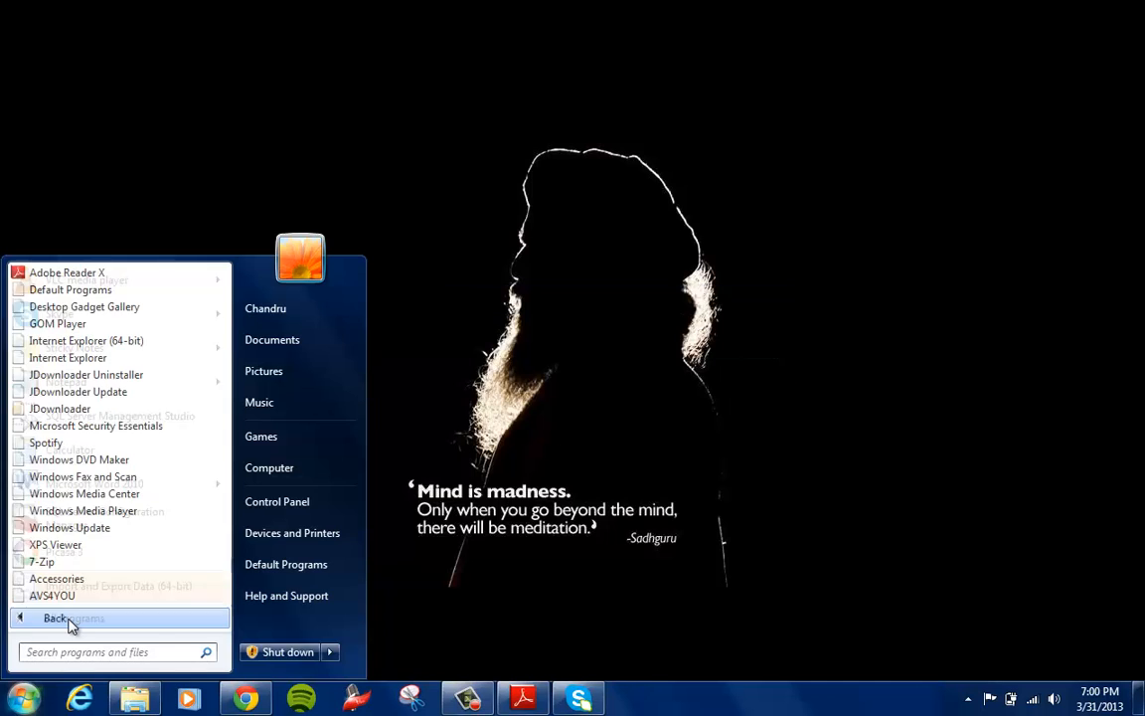
left_click_drag(225, 403, 224, 550)
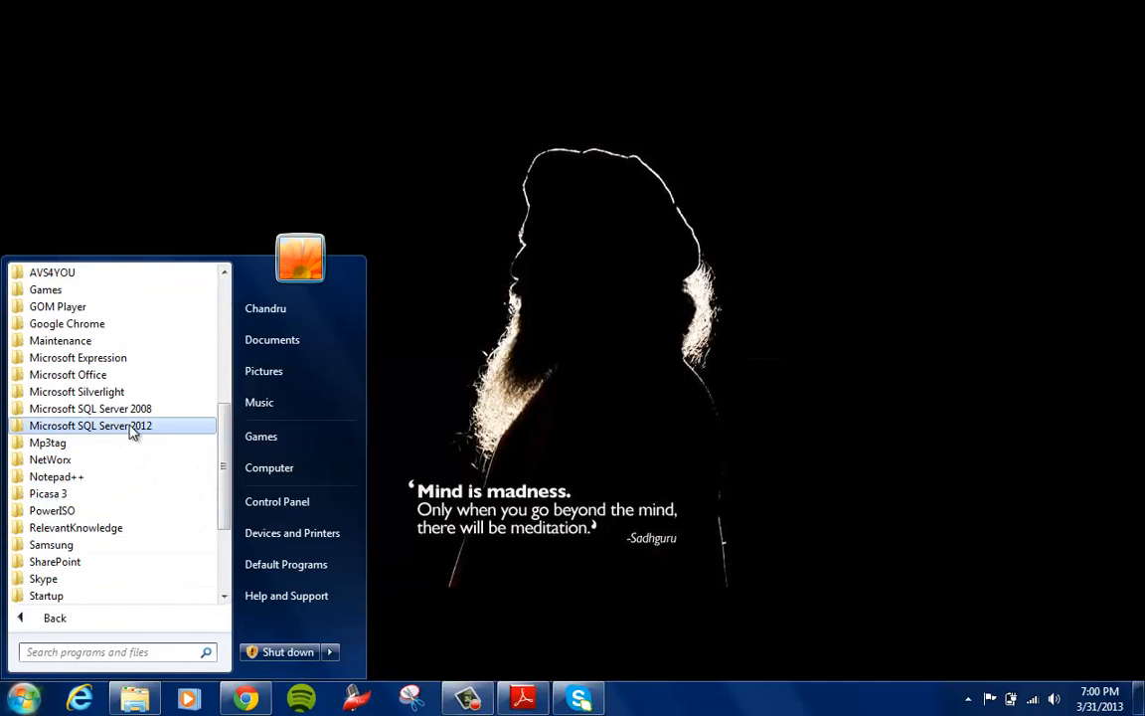
left_click(132, 427)
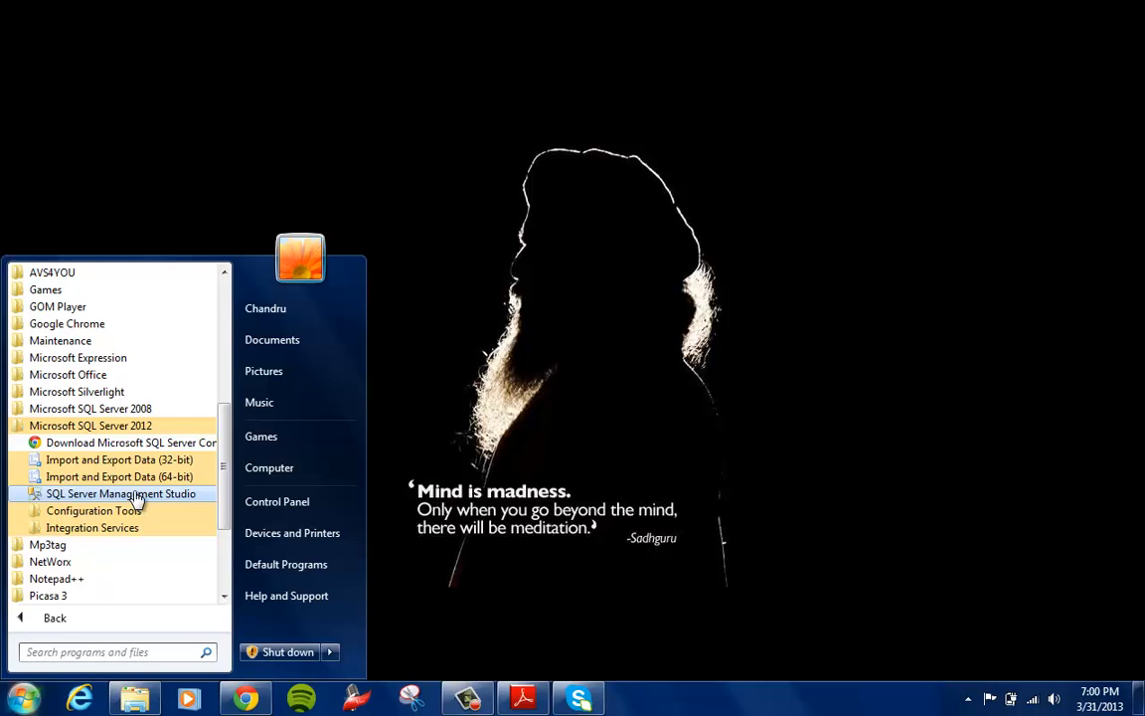
left_click(137, 494)
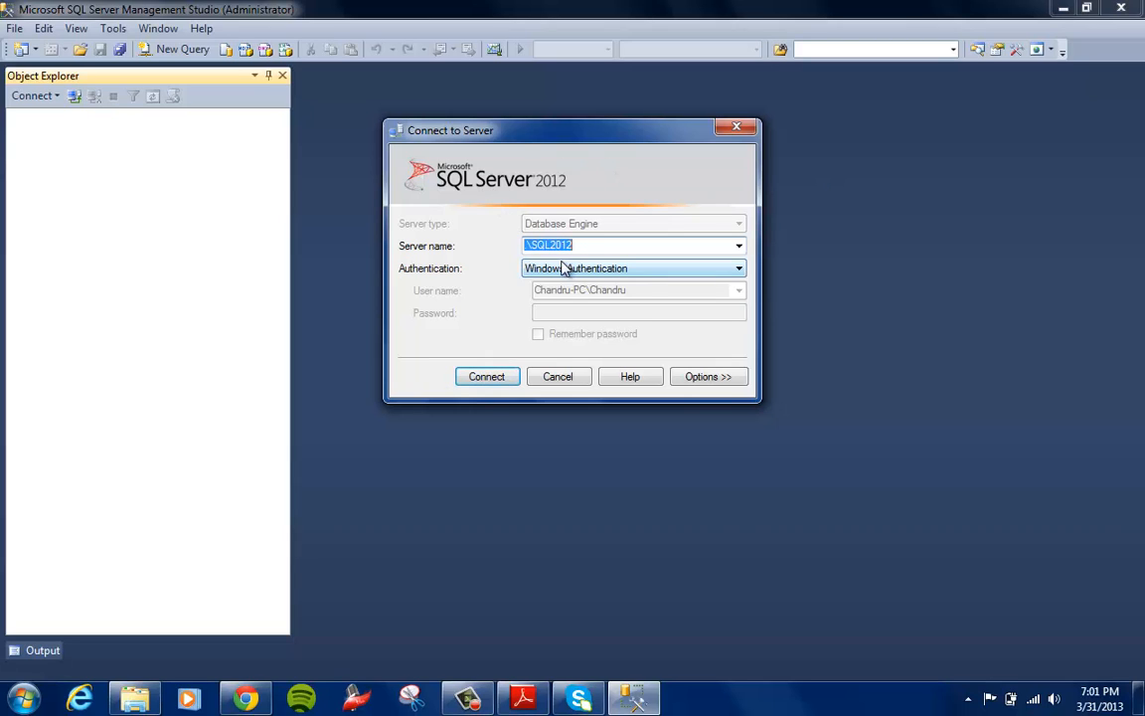
Connect to the database engine at server name .\SQL2012 using Windows Authentication
left_click_drag(585, 246, 529, 245)
left_click(529, 248)
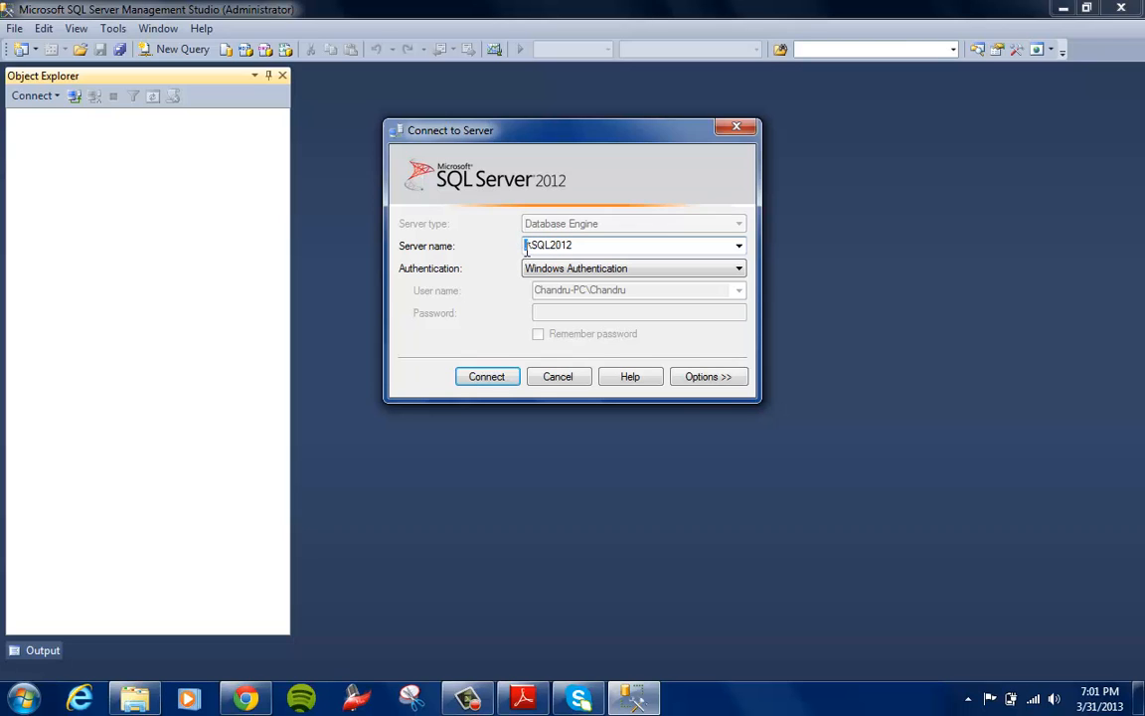
left_click(492, 378)
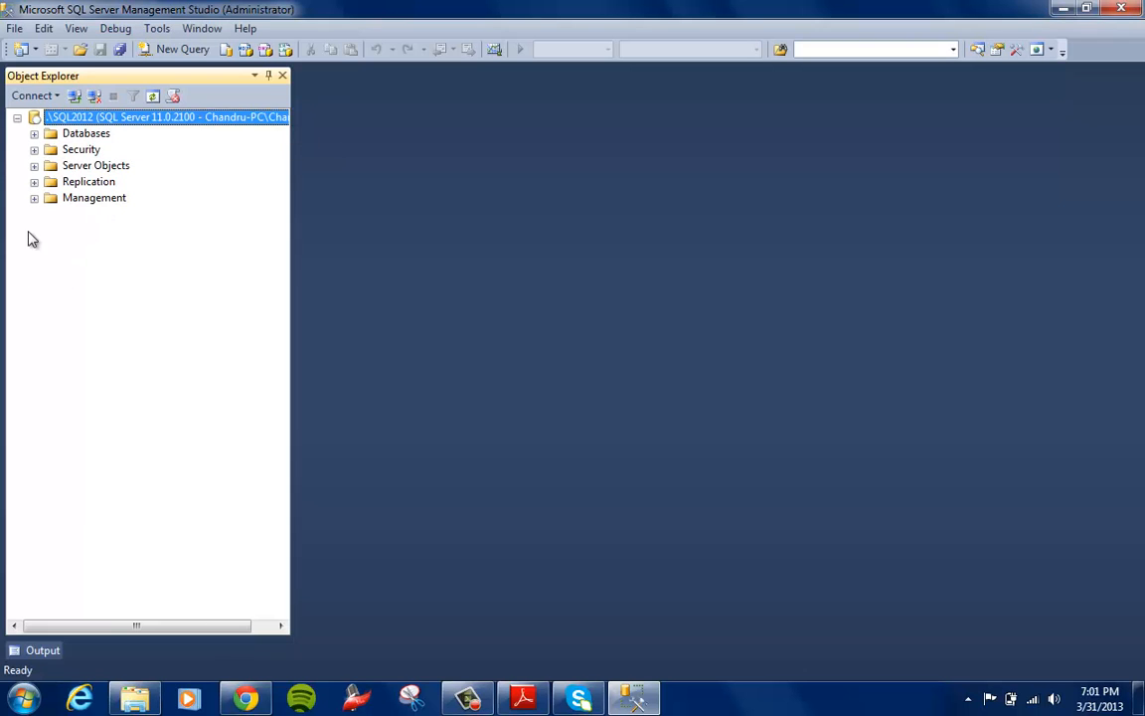
Expand the system databases down to the System Views of master, and connect a new query window to .\SQL2012
left_click(34, 134)
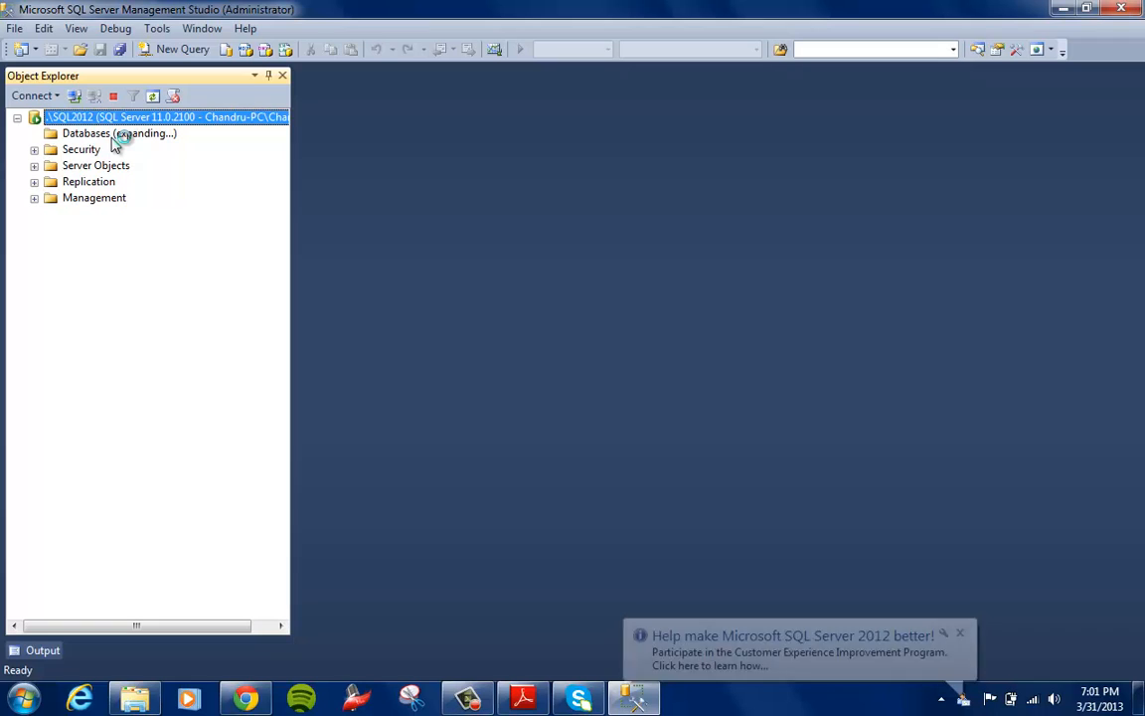
left_click(961, 634)
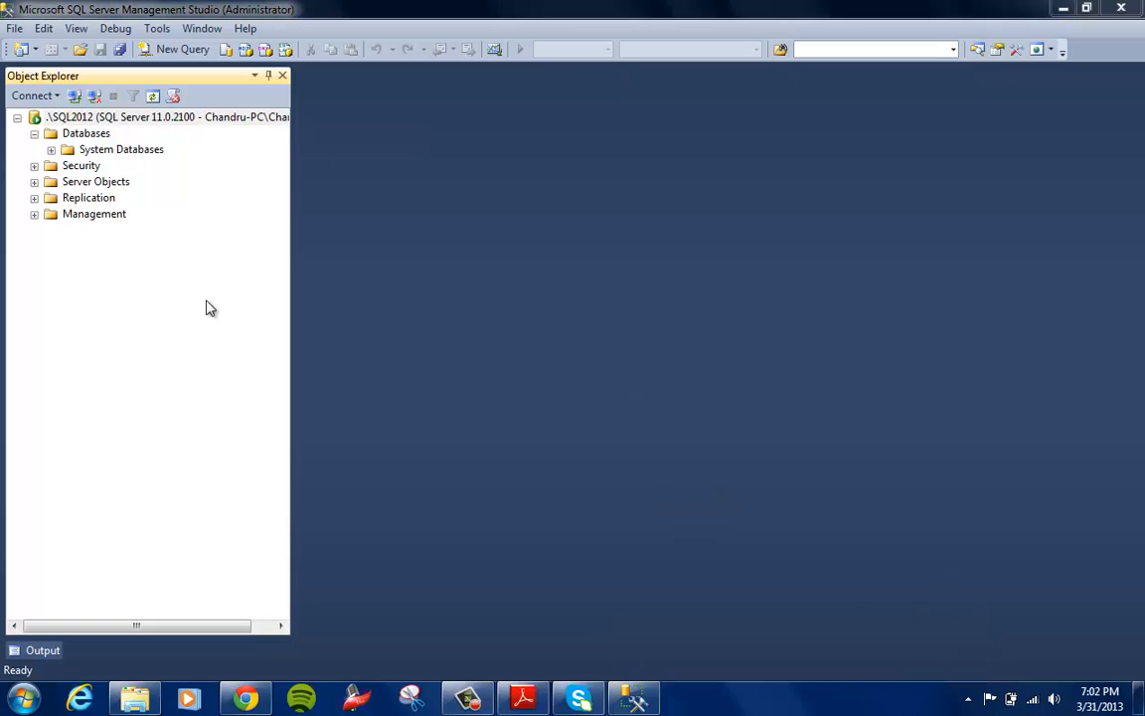
left_click(51, 149)
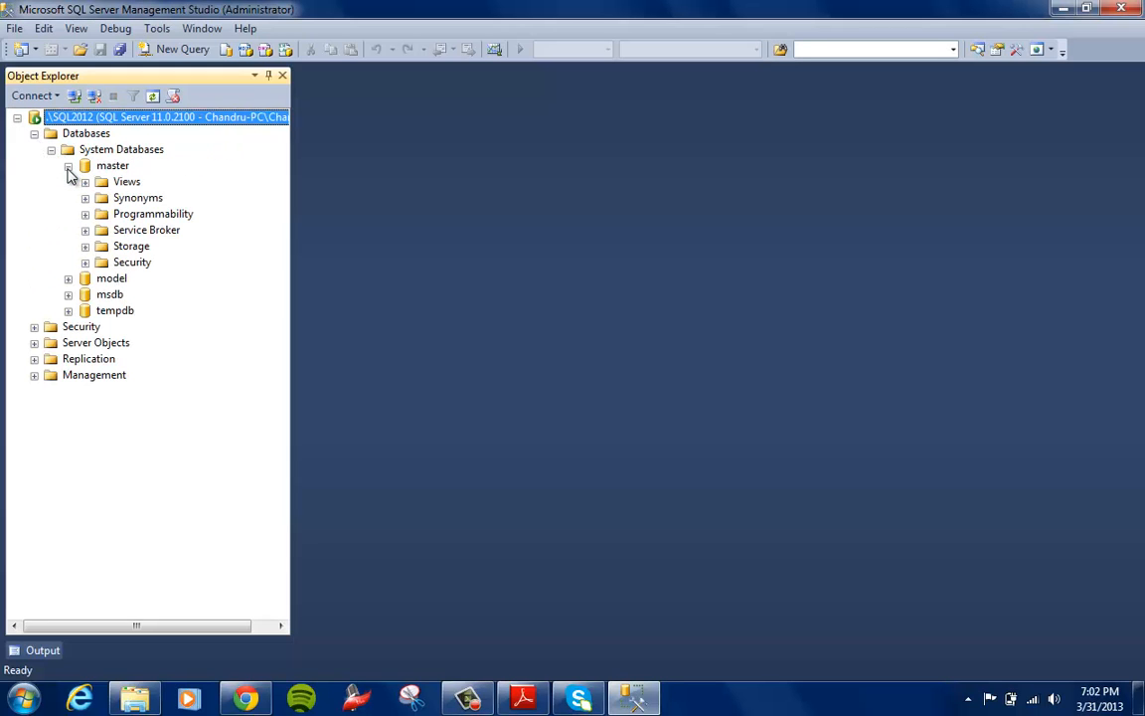
left_click(86, 183)
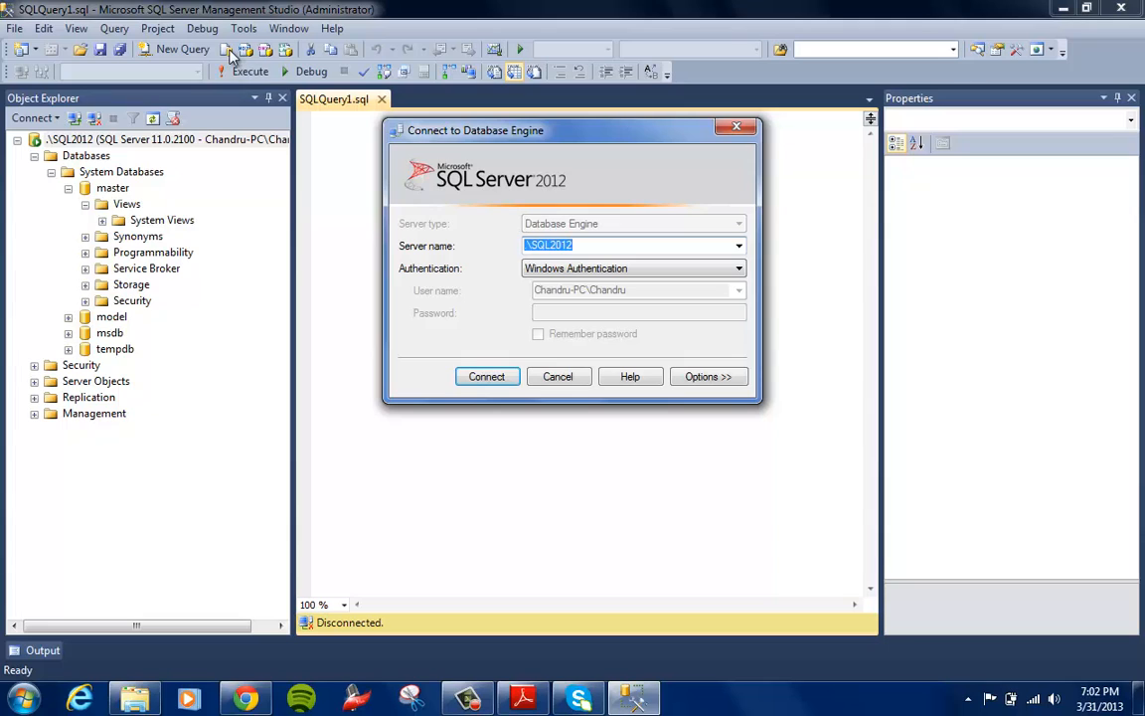
left_click(486, 376)
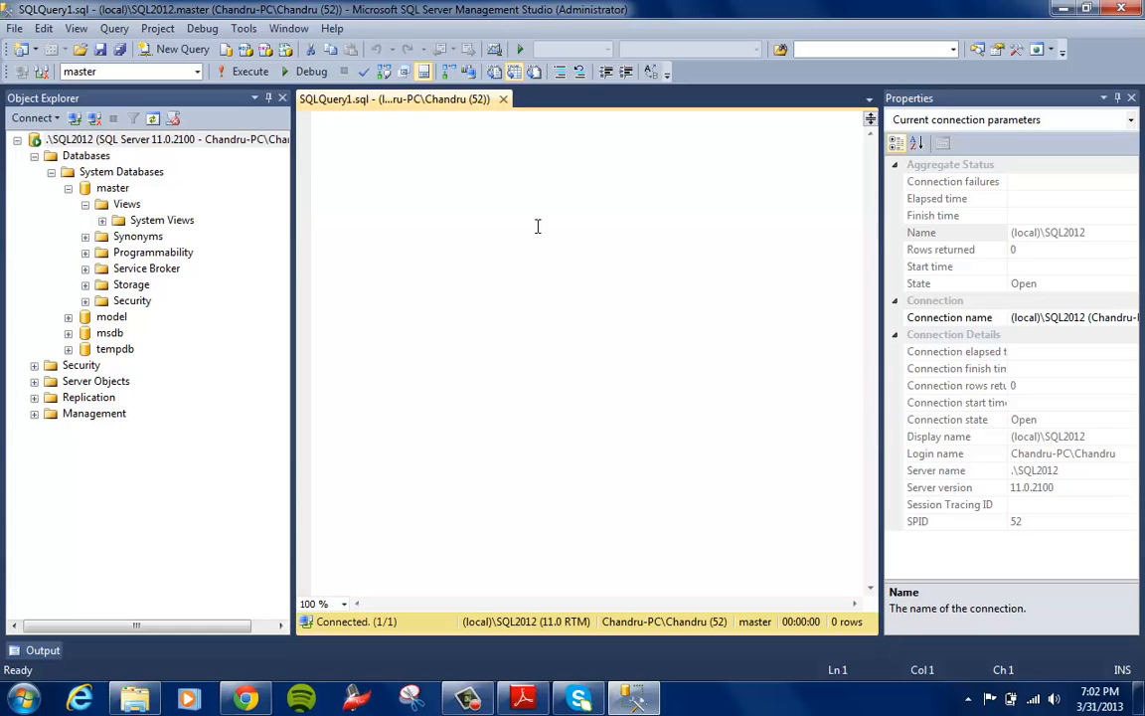
left_click(103, 220)
Enter "use master" in the new query window and execute it
left_click(378, 173)
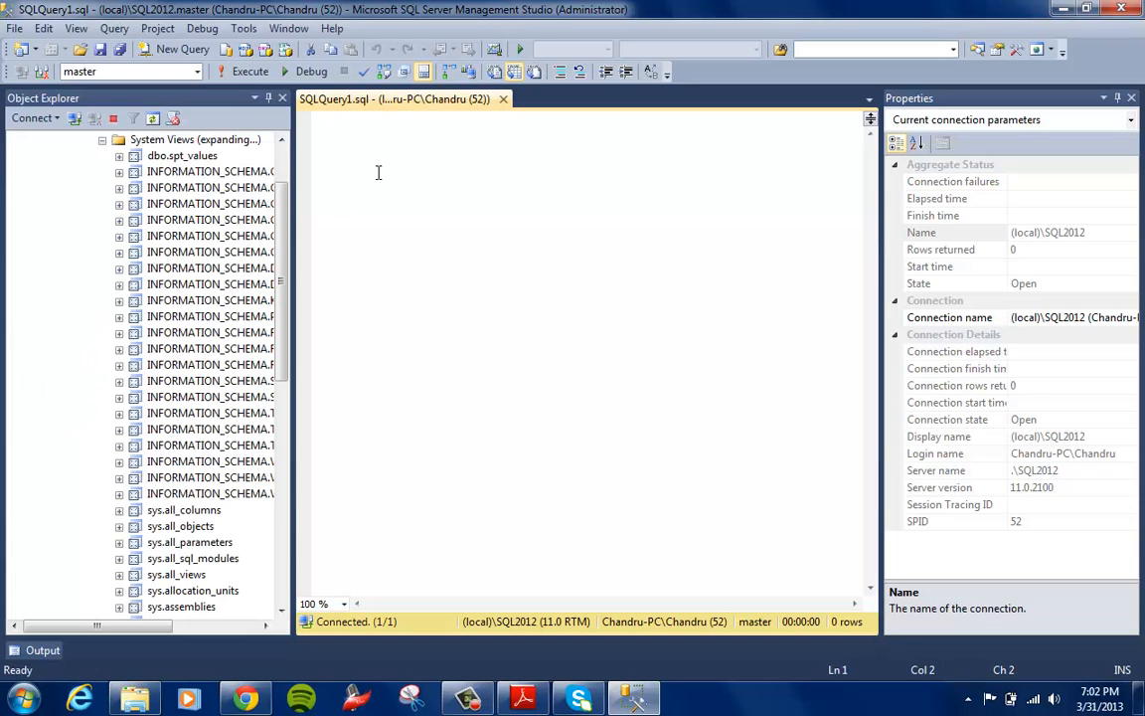
type("use master")
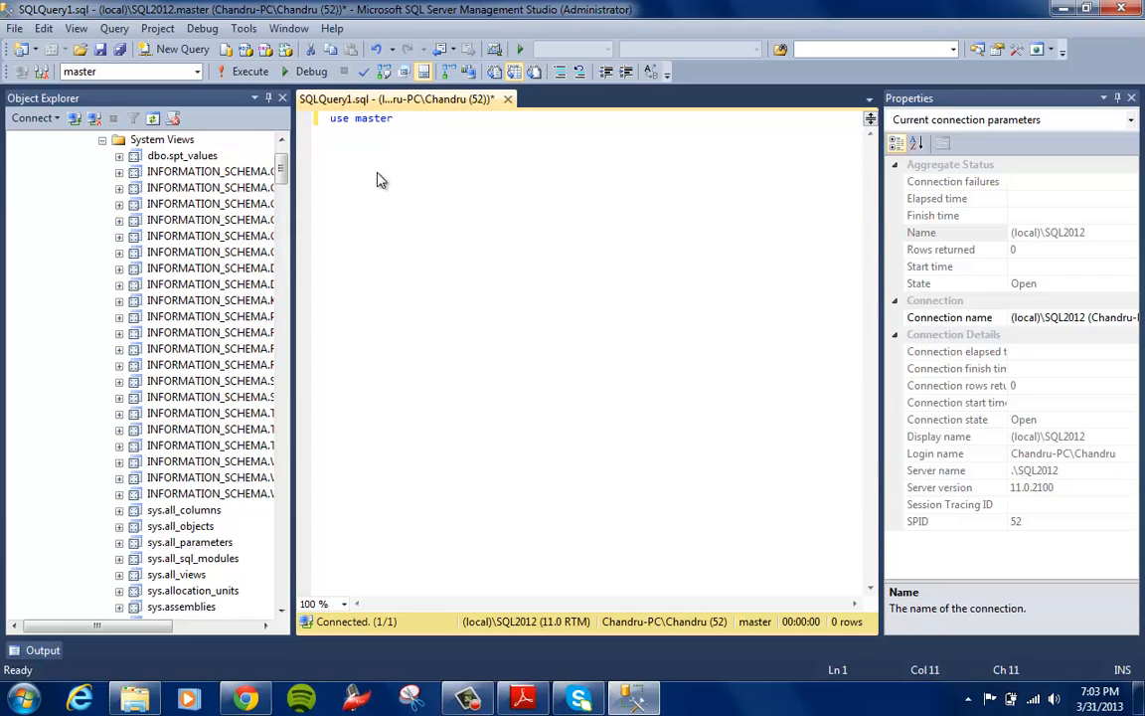
key("F5")
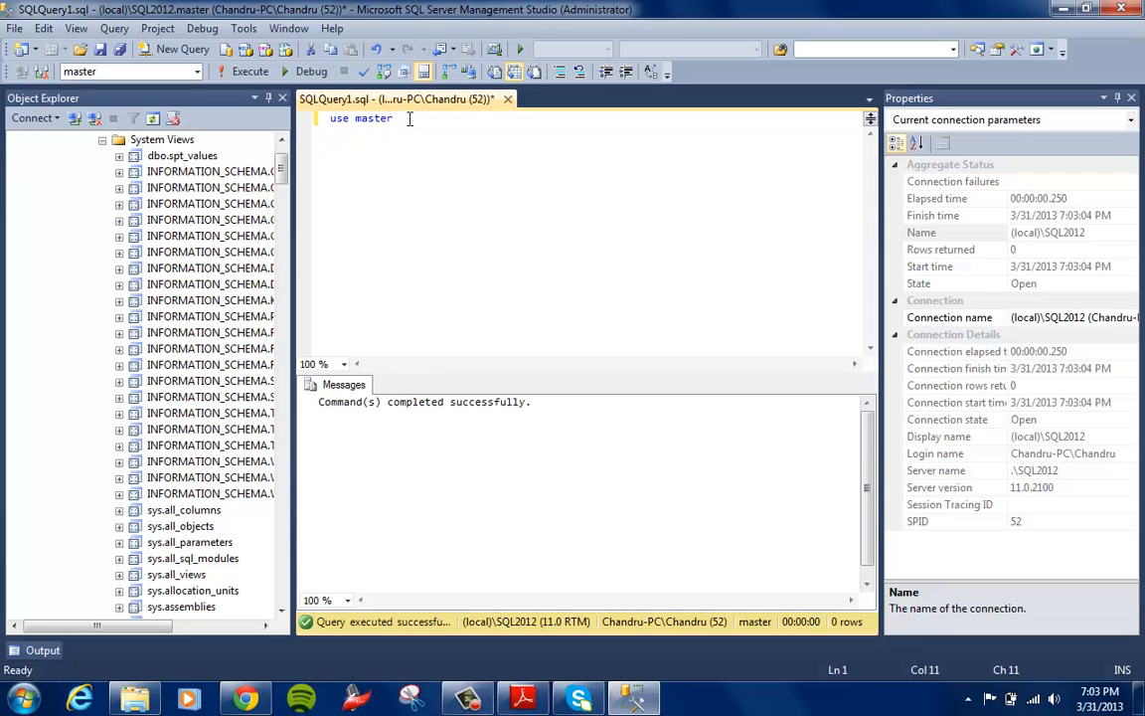
Begin a second query line with "Select * from sys." and keep the unsaved query window open
key("Return")
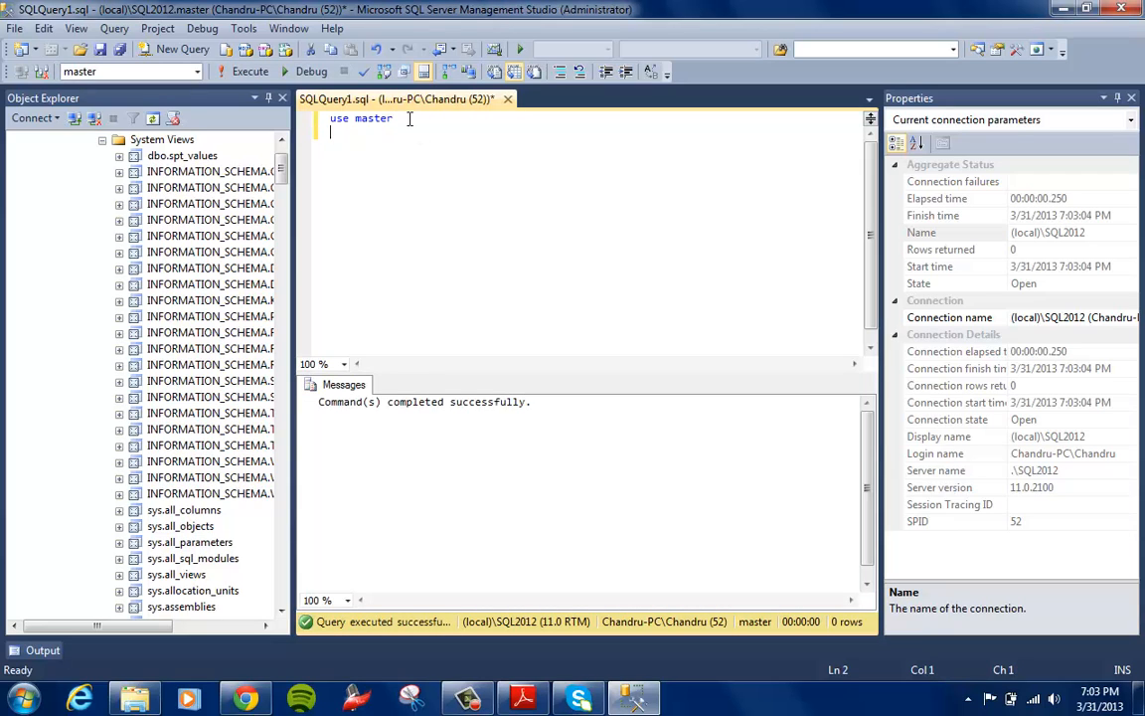
type("Select * from sys.")
key("BackSpace")
key("BackSpace")
key("BackSpace")
key("BackSpace")
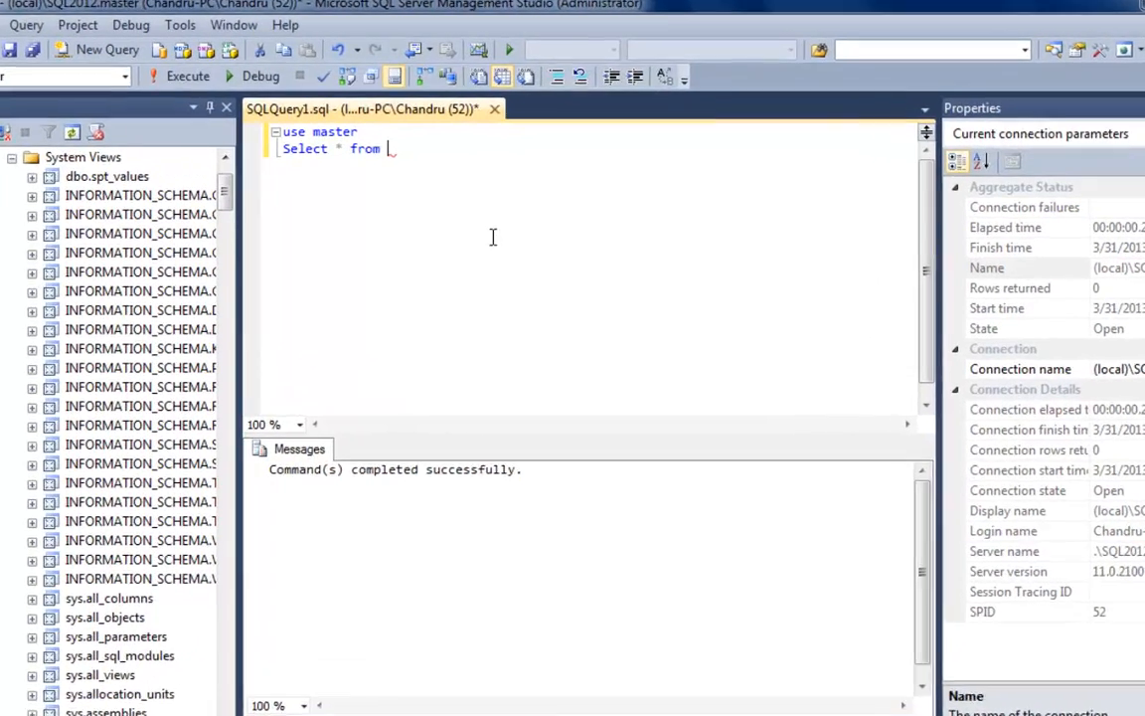
type("sys.")
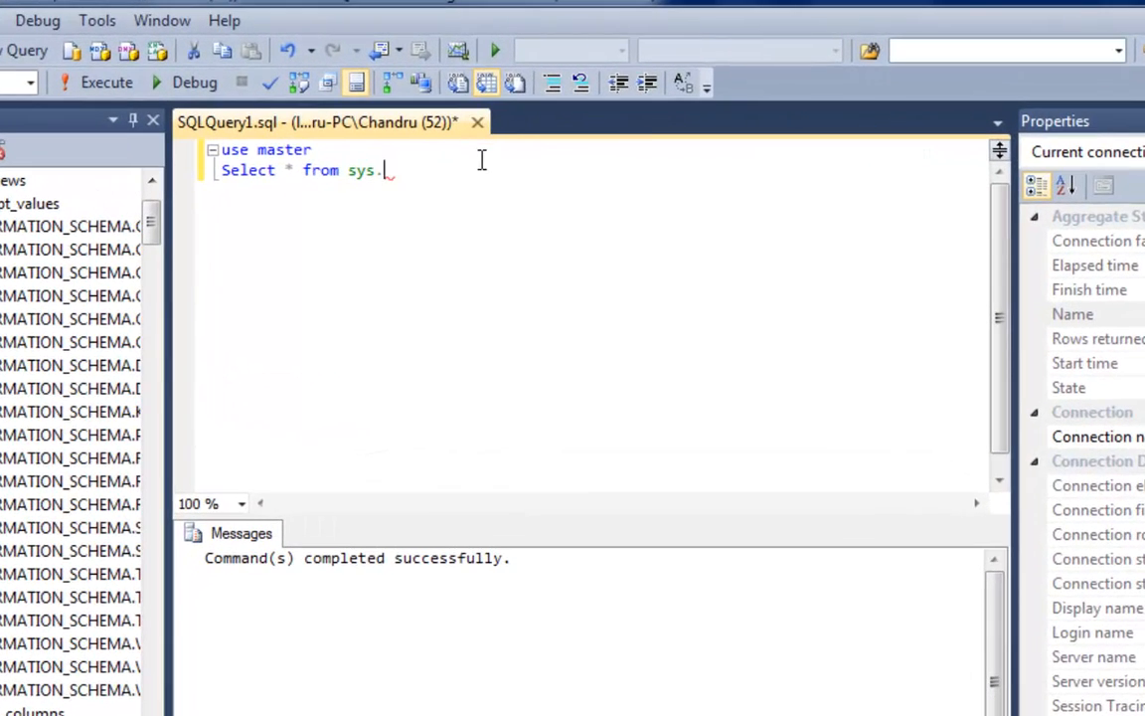
left_click(480, 122)
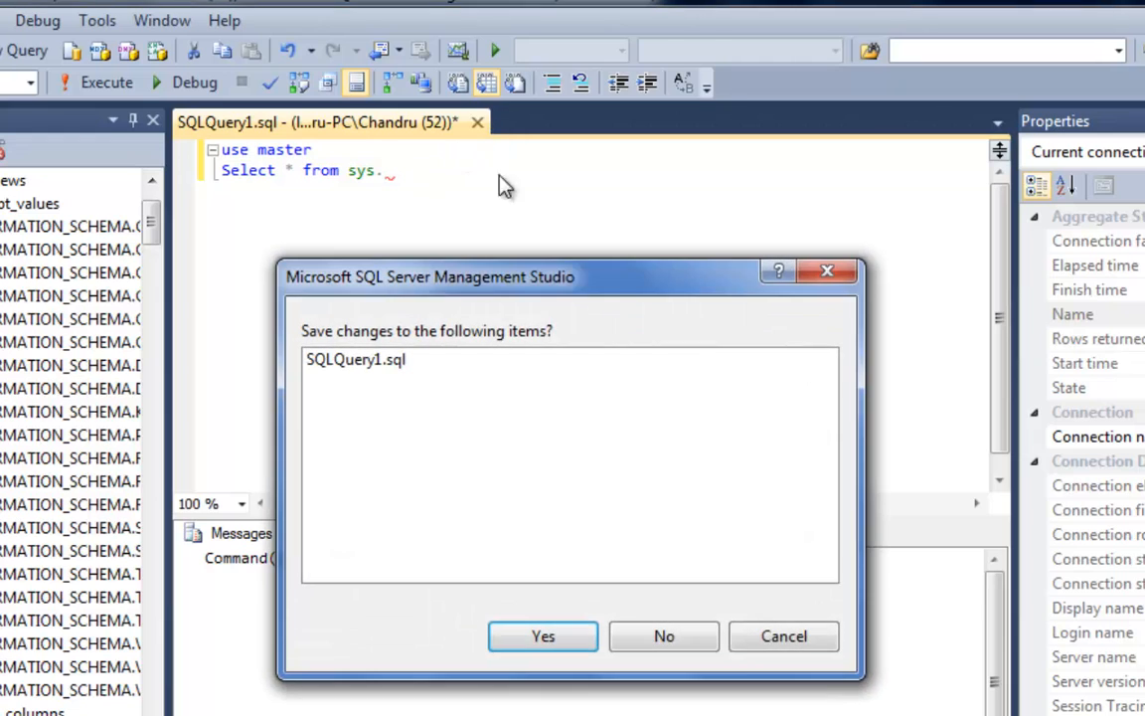
left_click(782, 636)
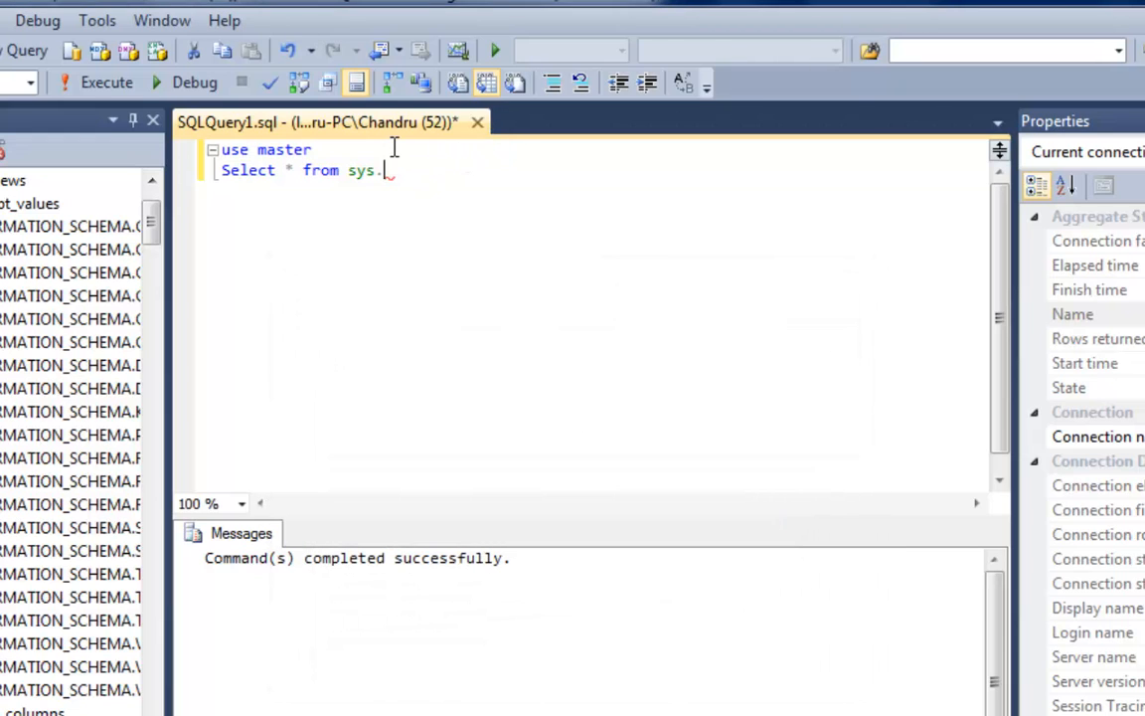
Complete the table reference as sys.all_objects and execute the query
type("aa")
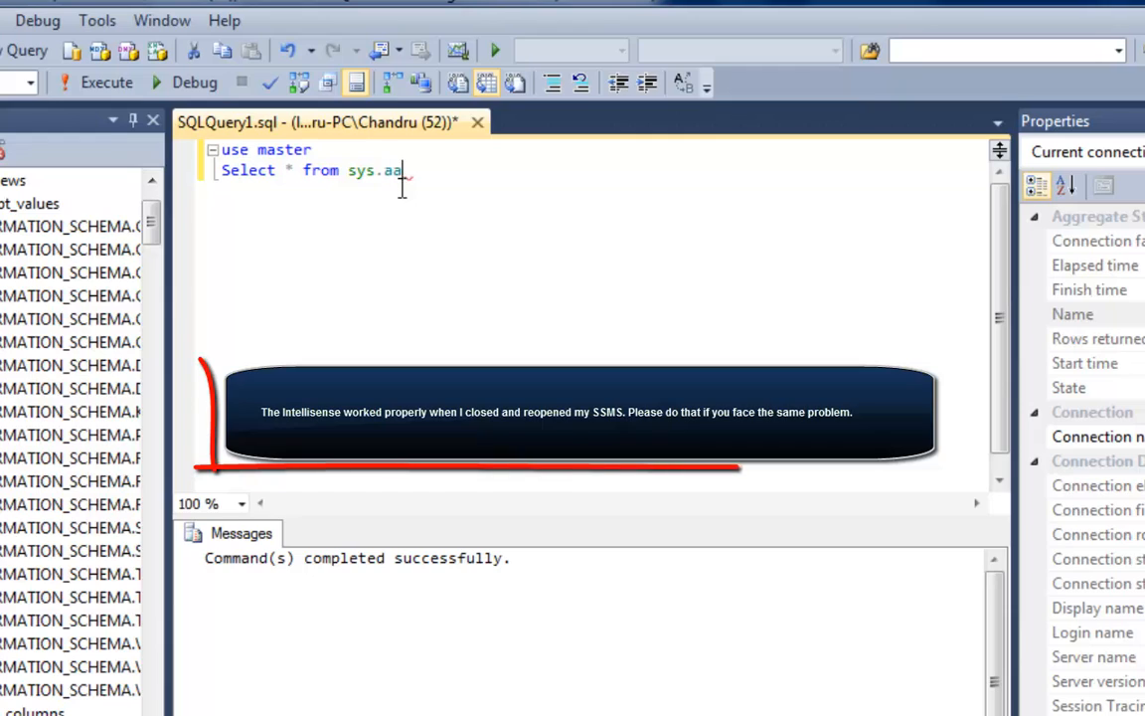
key("BackSpace")
type("ll")
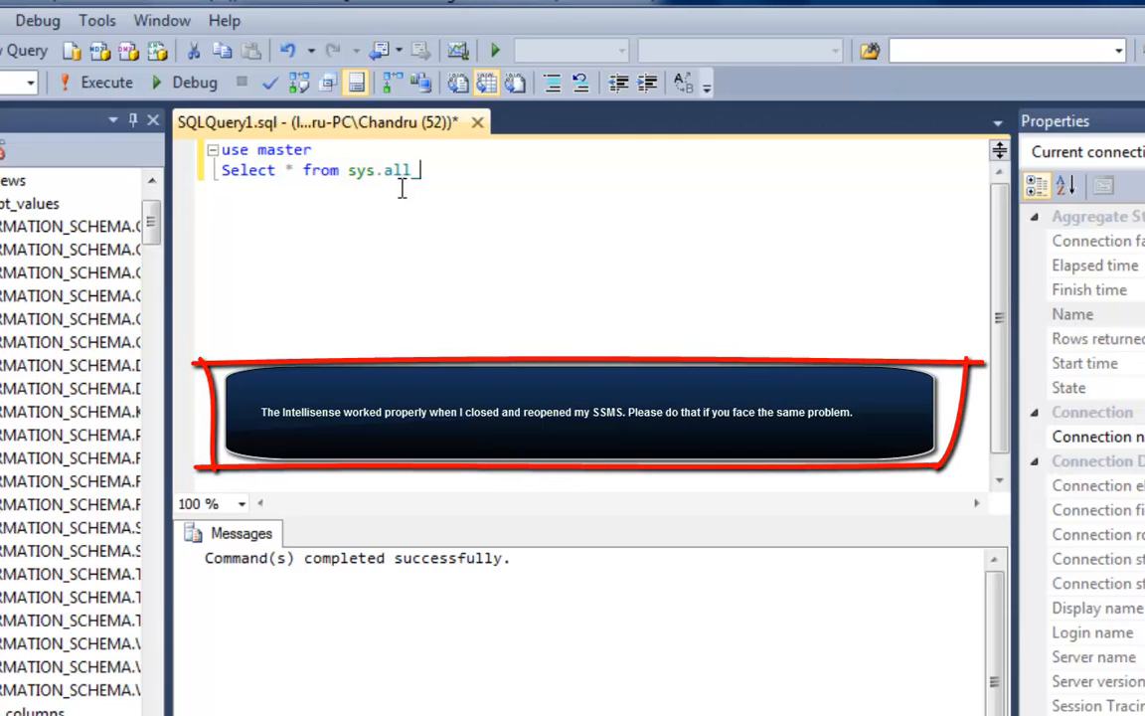
key("BackSpace")
type("_objects")
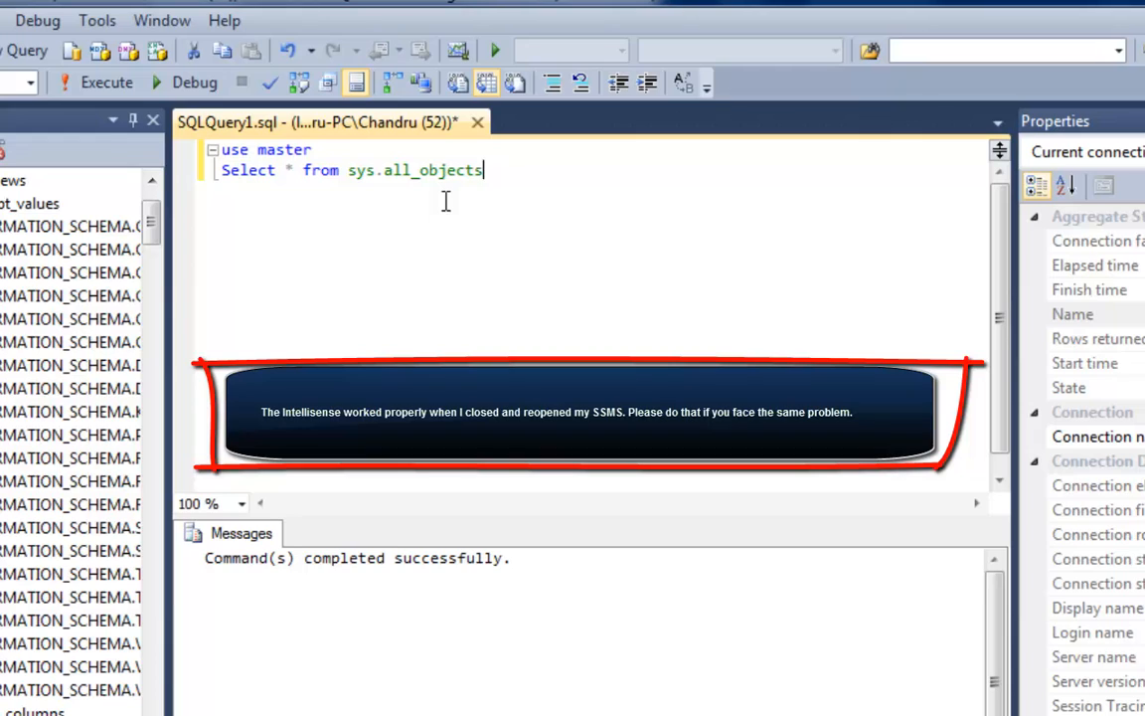
key("F5")
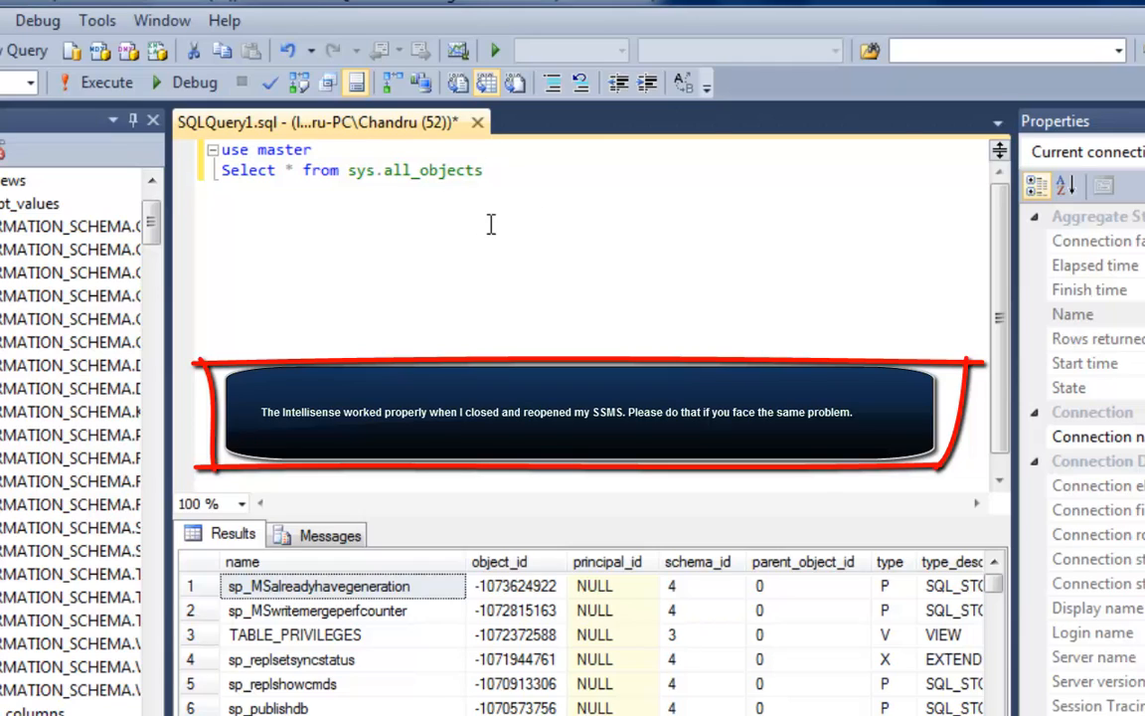
Try starting another "select * from sys." statement and delete everything below the "use master" line
key("Return")
key("Return")
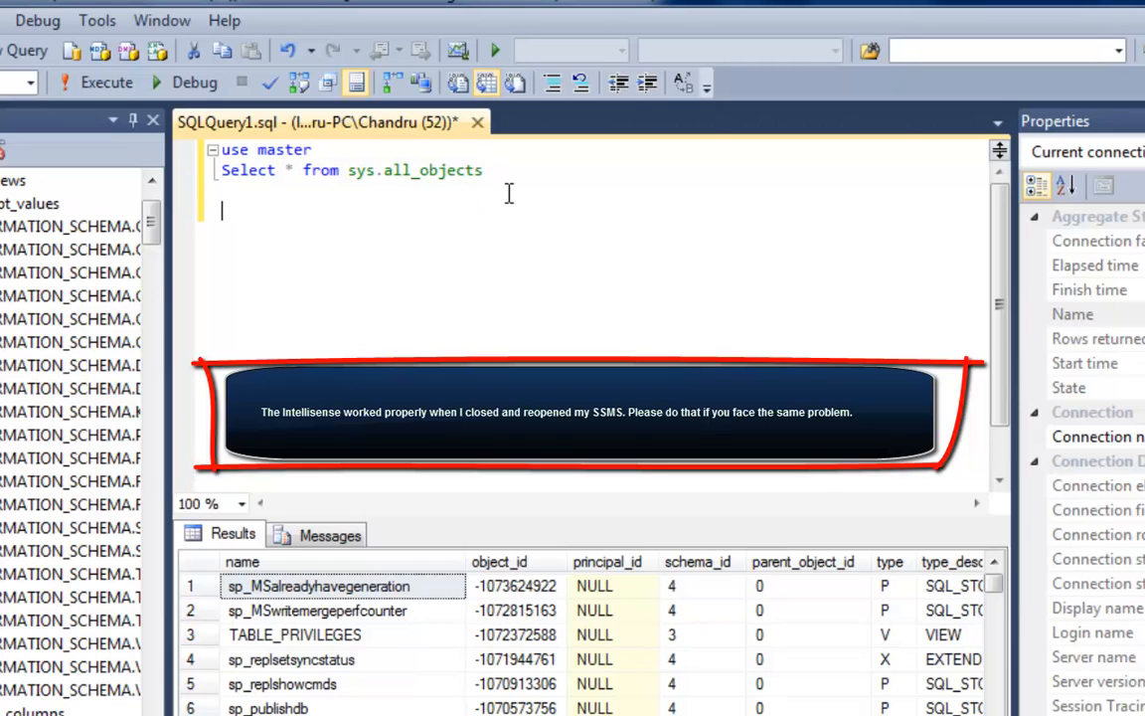
type("select * from ")
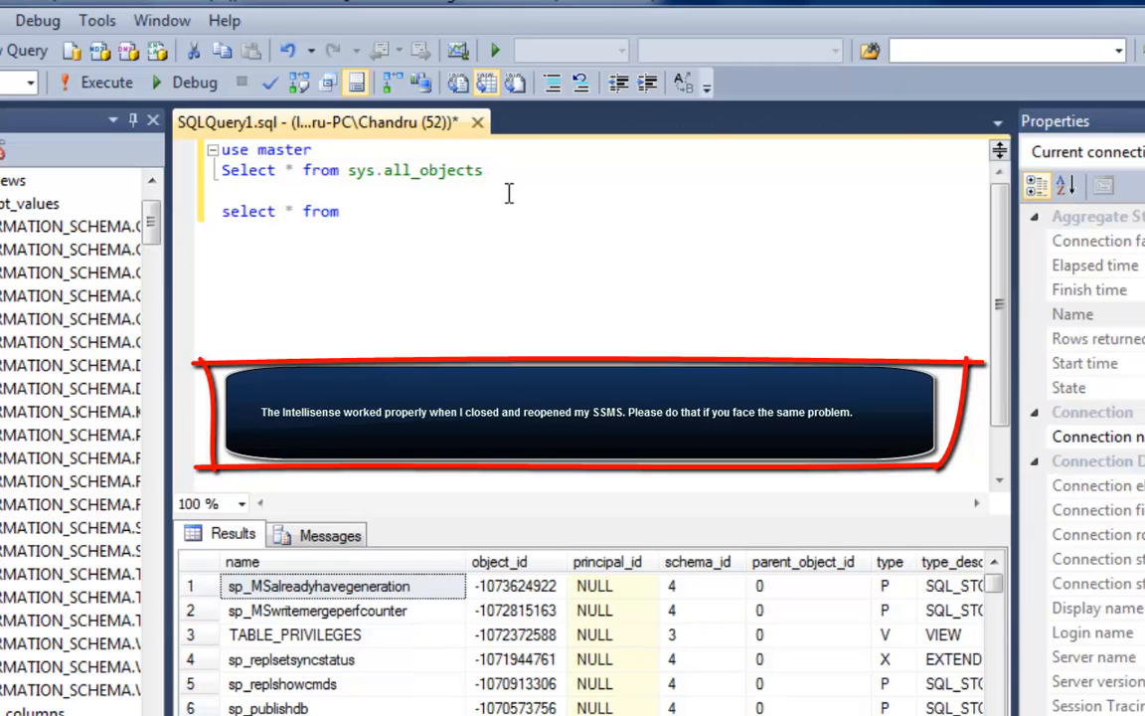
type("sys.")
key("BackSpace")
key("BackSpace")
key("BackSpace")
key("BackSpace")
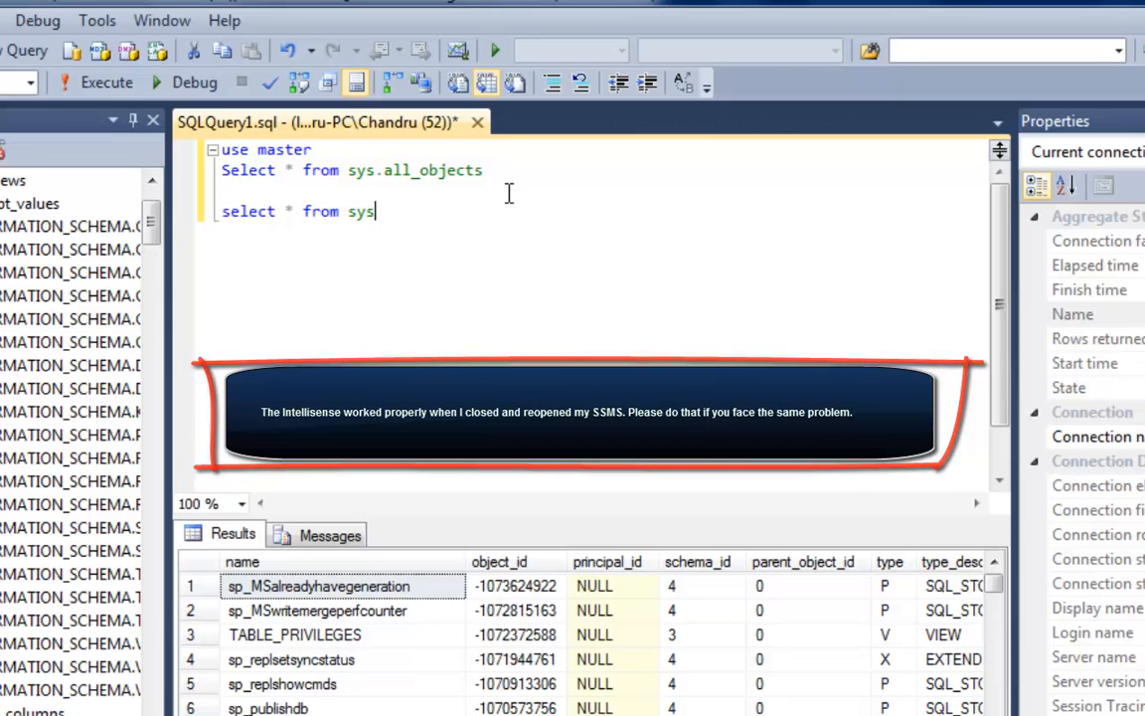
key("BackSpace")
key("BackSpace")
key("BackSpace")
key("BackSpace")
key("BackSpace")
key("BackSpace")
key("BackSpace")
key("BackSpace")
key("BackSpace")
key("BackSpace")
key("BackSpace")
key("BackSpace")
key("BackSpace")
key("BackSpace")
key("BackSpace")
key("BackSpace")
key("BackSpace")
key("BackSpace")
key("BackSpace")
key("BackSpace")
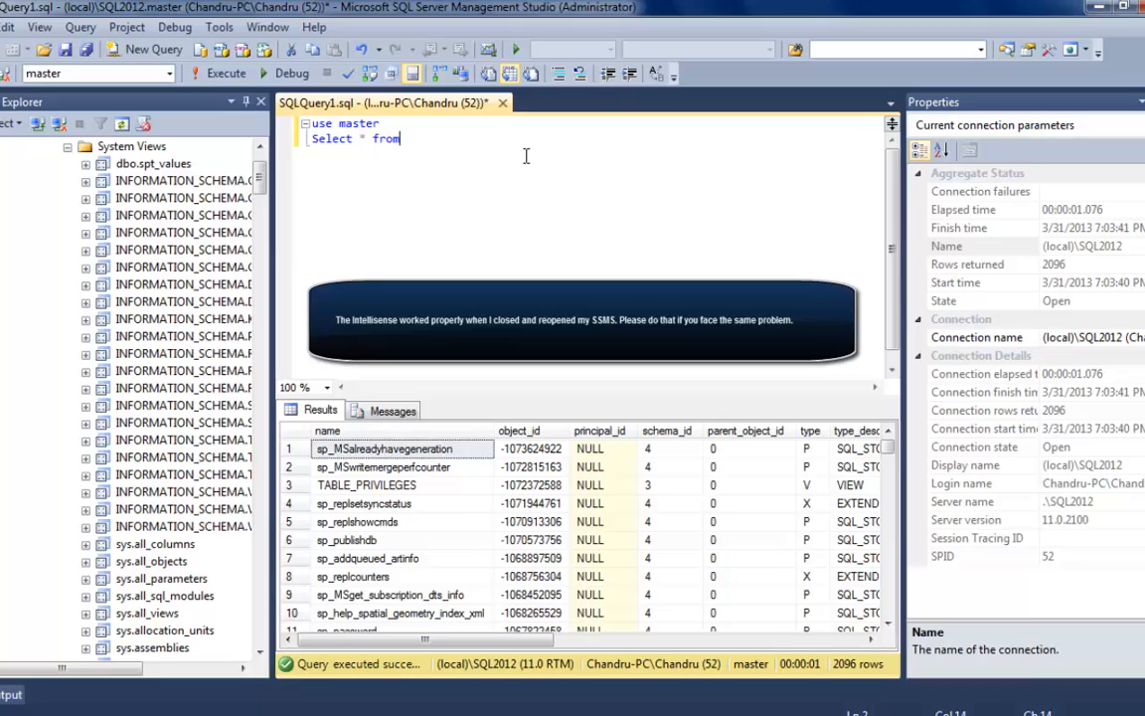
key("BackSpace")
key("BackSpace")
key("BackSpace")
key("BackSpace")
key("BackSpace")
key("BackSpace")
key("BackSpace")
key("BackSpace")
key("BackSpace")
key("BackSpace")
key("BackSpace")
key("BackSpace")
key("BackSpace")
key("BackSpace")
key("BackSpace")
key("BackSpace")
key("BackSpace")
key("BackSpace")
key("BackSpace")
key("BackSpace")
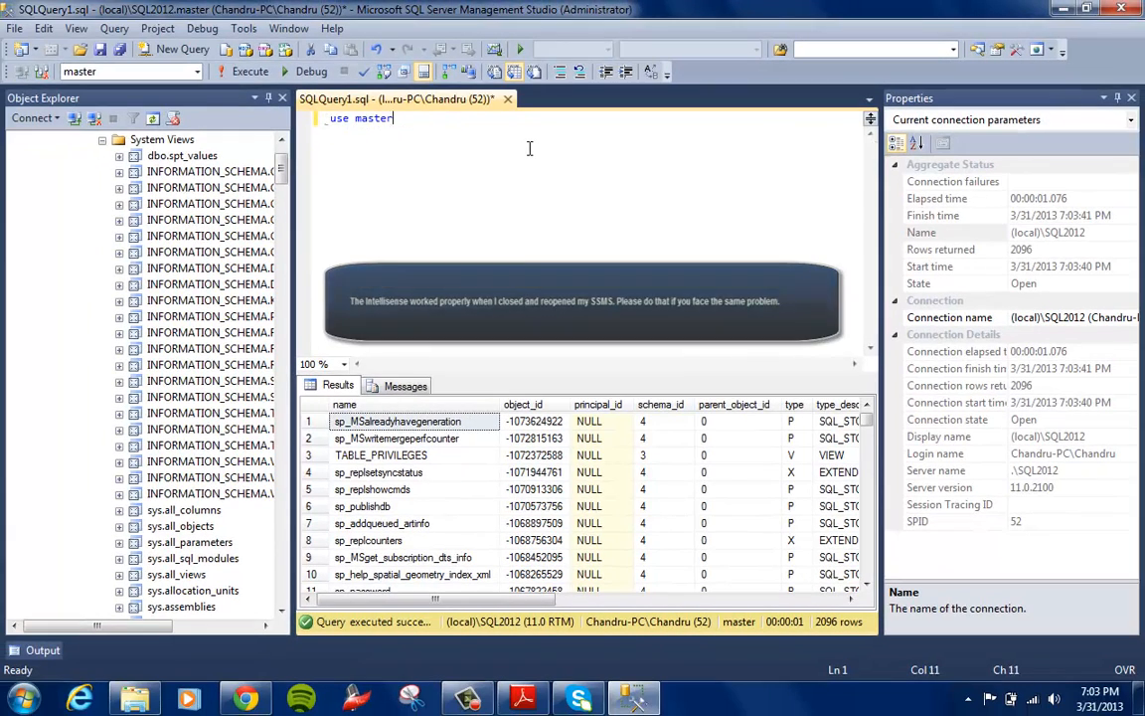